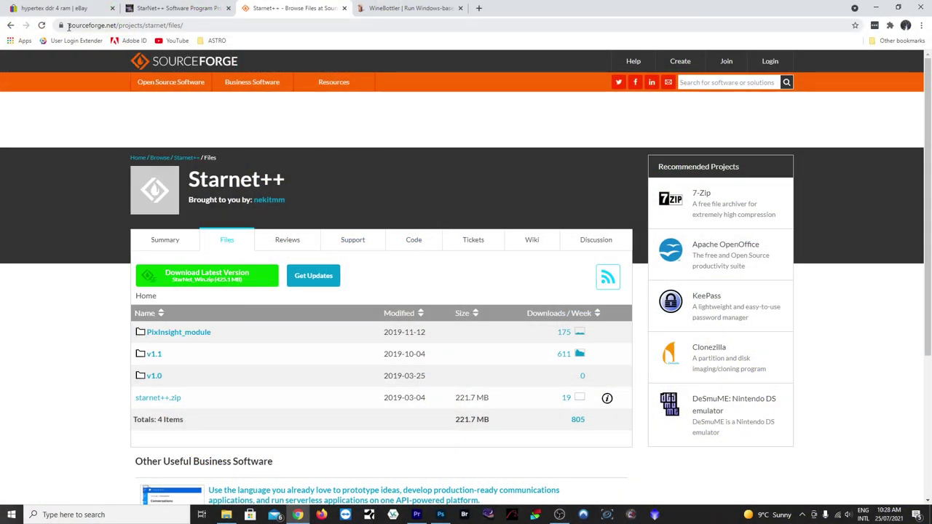
# Step: Browse the Starnet++ project's Files page on SourceForge listing starnet++.zip
pyautogui.moveTo(227, 82)
# Step: Minimize Chrome and inspect rgb_starnet++.exe, mono_starnet++.exe and run_mono_starnet.bat in StarNet_Win
pyautogui.click(877, 9)
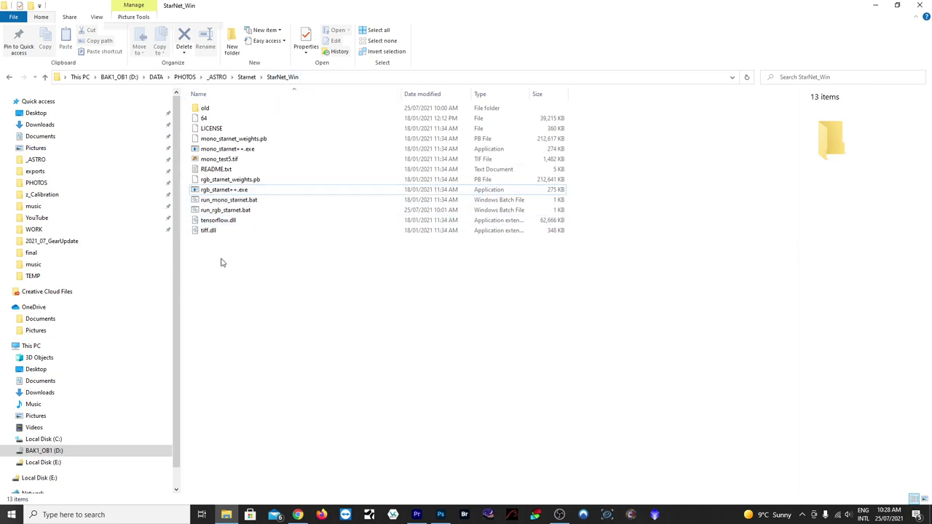
pyautogui.click(224, 191)
pyautogui.click(227, 149)
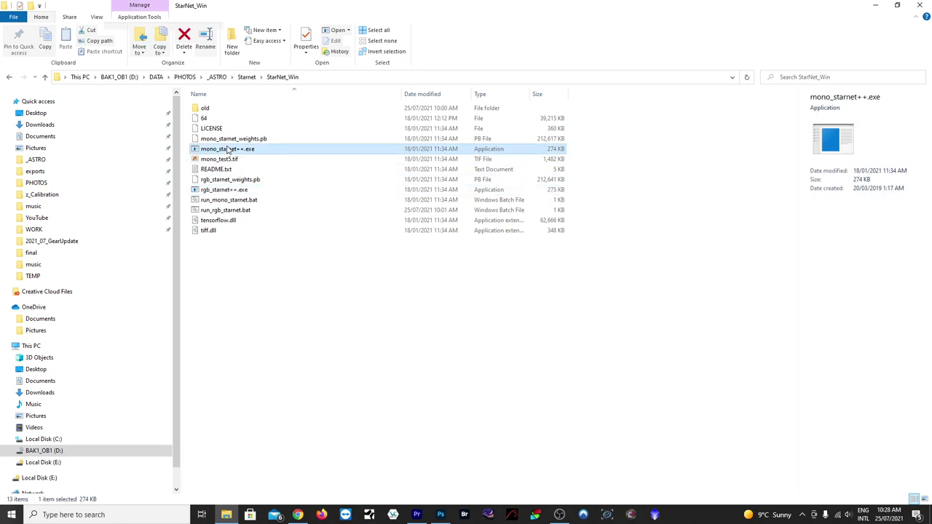
pyautogui.click(229, 199)
pyautogui.click(232, 191)
pyautogui.click(232, 151)
pyautogui.click(232, 192)
pyautogui.click(228, 272)
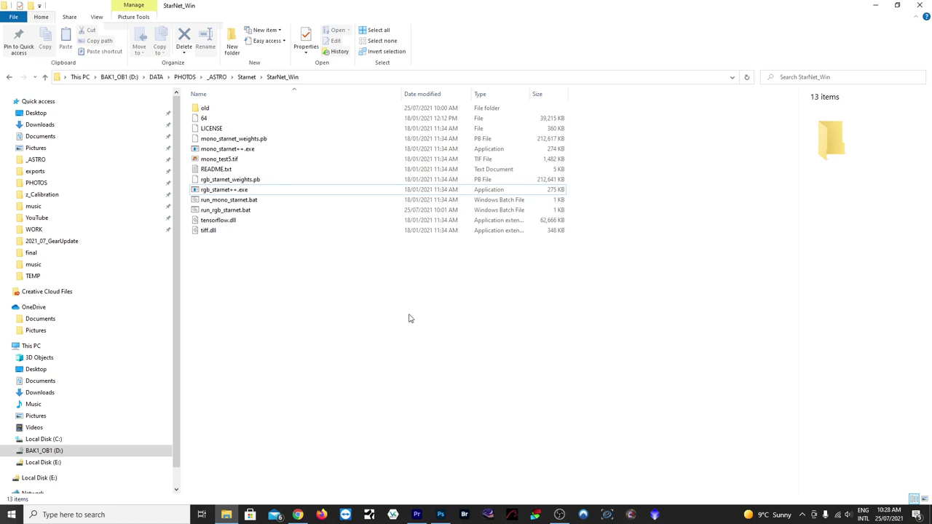
# Step: In STARNET_TEST.tif, compare the FINAL layer with the darker Background, leaving FINAL visible
pyautogui.click(440, 515)
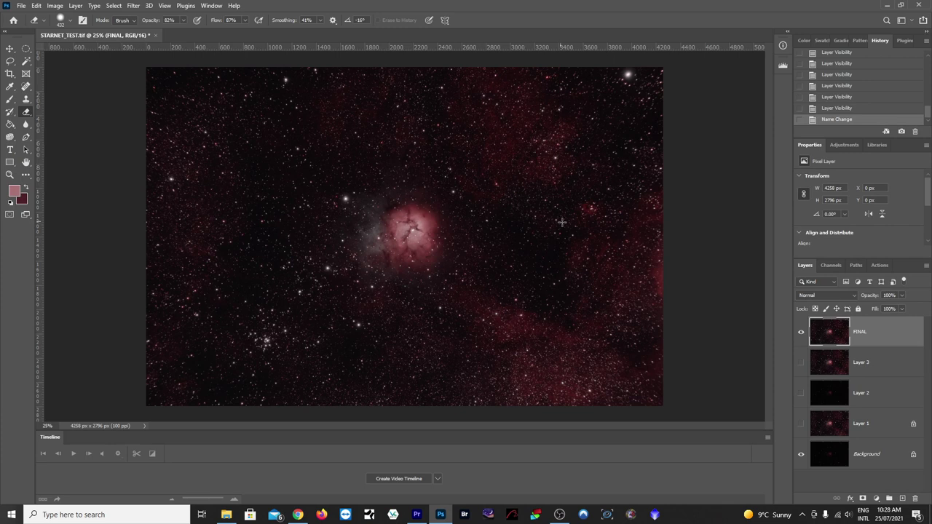
pyautogui.click(800, 334)
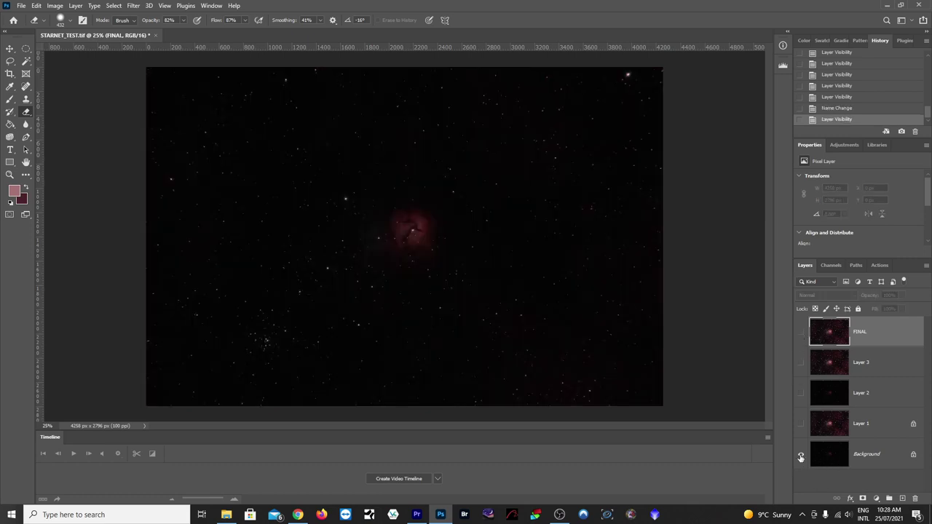
pyautogui.click(801, 455)
pyautogui.click(801, 333)
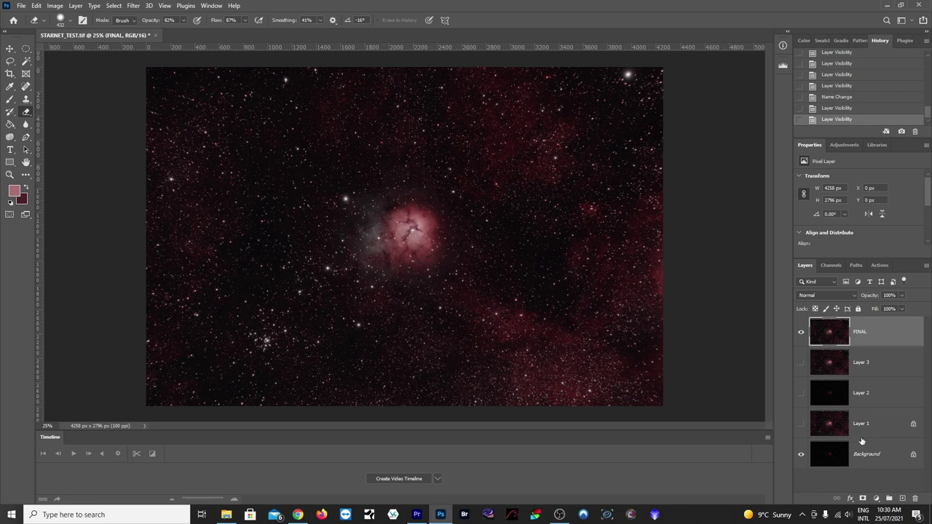
# Step: Copy the FINAL layer and paste it into a new clipboard-sized document
pyautogui.click(866, 358)
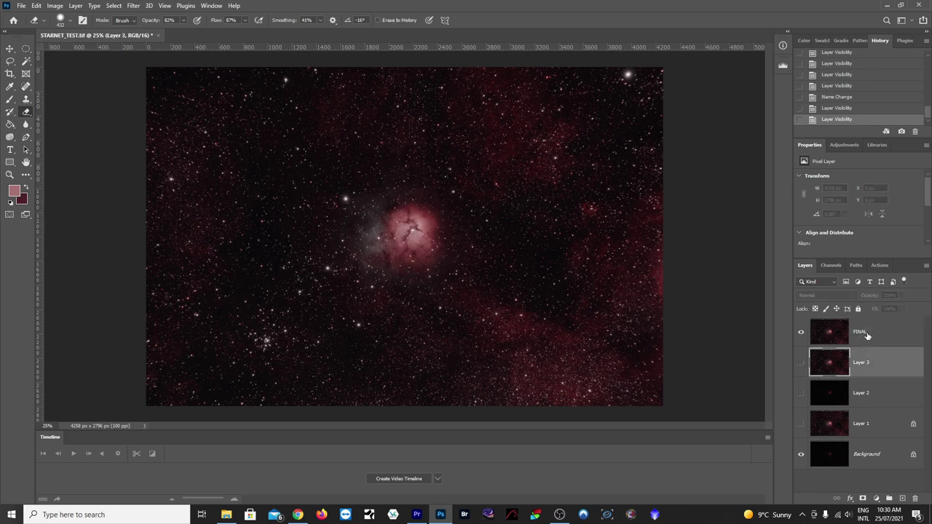
pyautogui.click(865, 333)
pyautogui.click(36, 5)
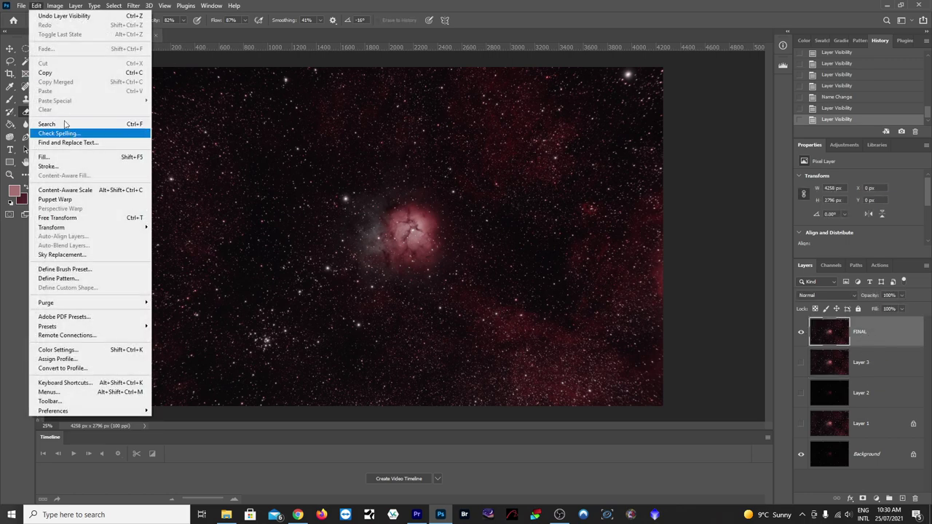
pyautogui.click(60, 72)
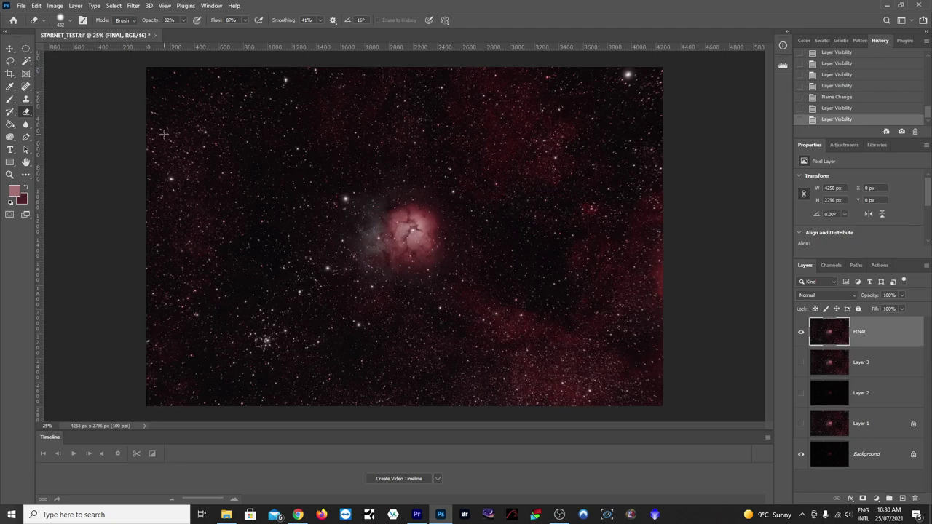
pyautogui.hotkey('ctrl', 'n')
pyautogui.press('Return')
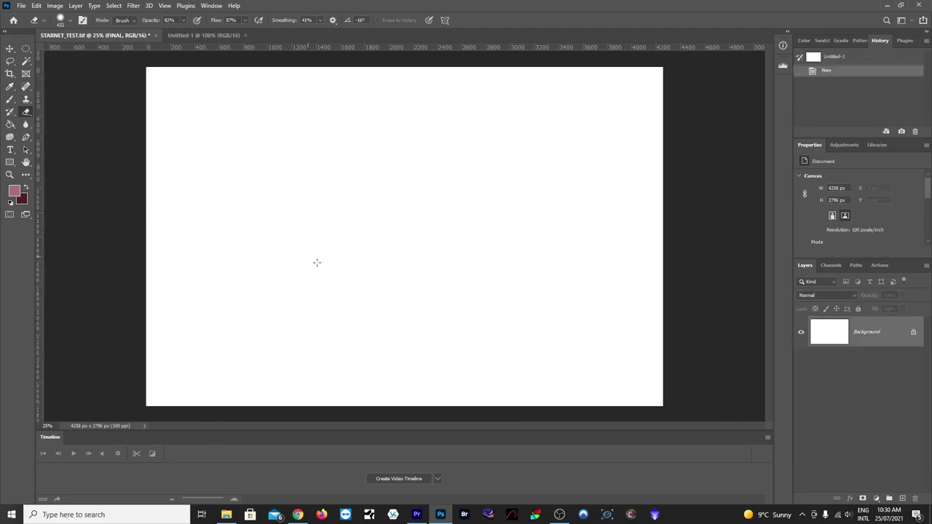
pyautogui.hotkey('ctrl', 'v')
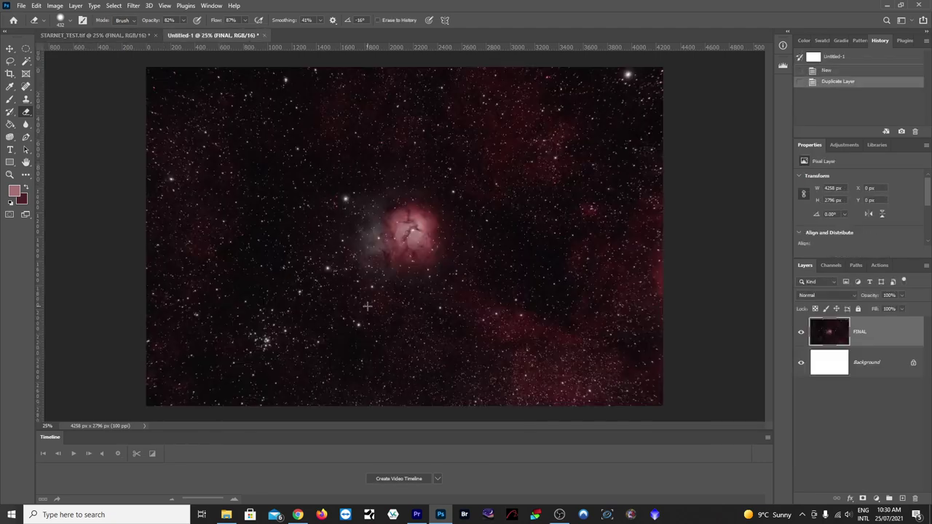
# Step: Delete the white Background layer and start Save As in the StarNet_Win folder
pyautogui.click(21, 6)
pyautogui.moveTo(867, 363); pyautogui.dragTo(915, 498)
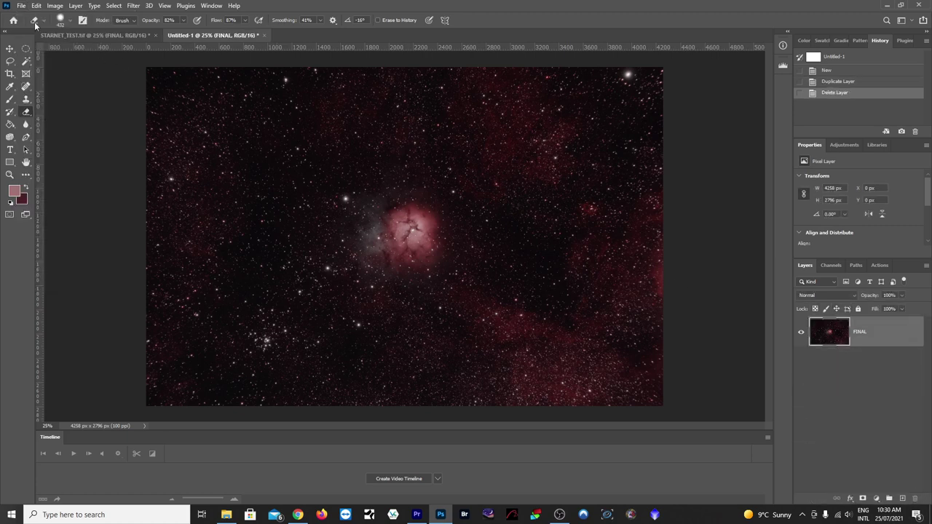
pyautogui.click(22, 6)
pyautogui.click(49, 121)
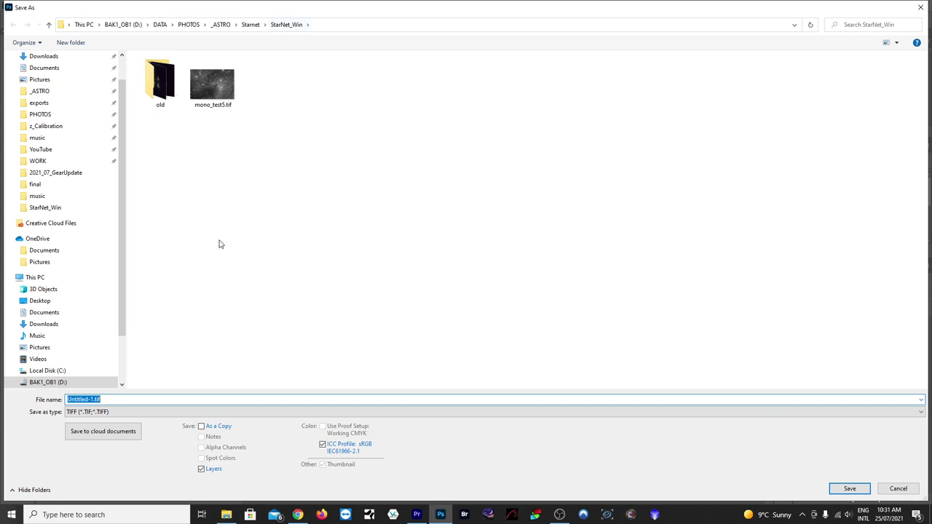
# Step: Save the document as STARS.tif, accepting default TIFF options and the layers warning
pyautogui.click(125, 397)
pyautogui.press('Delete')
pyautogui.press('Delete')
pyautogui.press('Delete')
pyautogui.press('Delete')
pyautogui.press('Delete')
pyautogui.press('Delete')
pyautogui.press('Delete')
pyautogui.press('Delete')
pyautogui.press('Delete')
pyautogui.press('Delete')
pyautogui.press('capslock')
pyautogui.write('st')
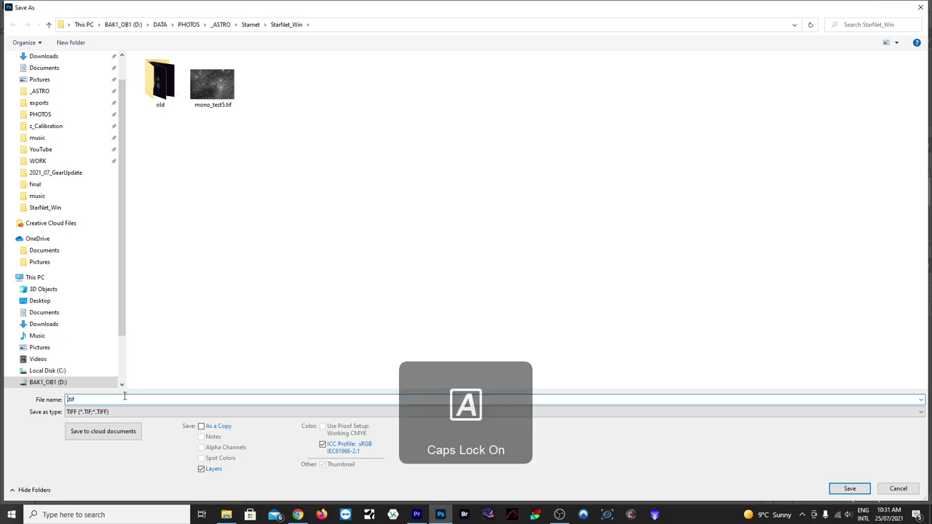
pyautogui.write('STARS')
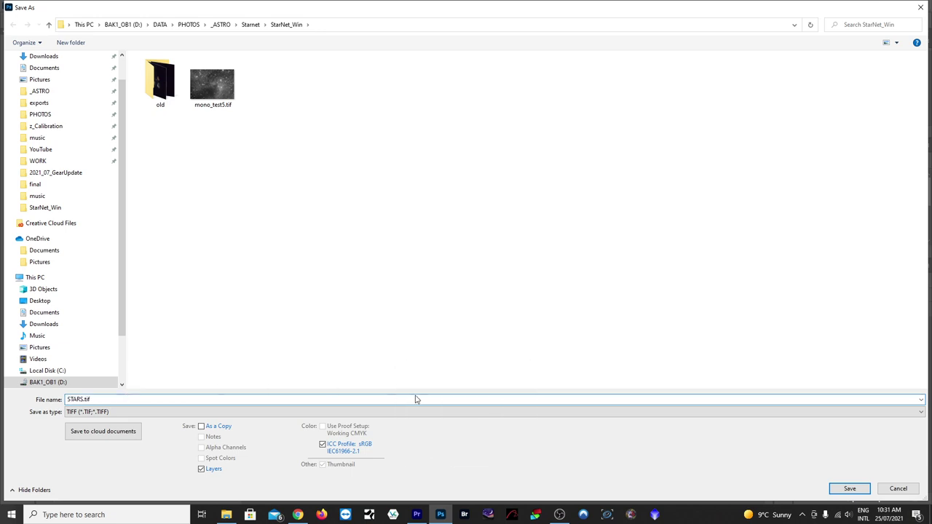
pyautogui.click(850, 489)
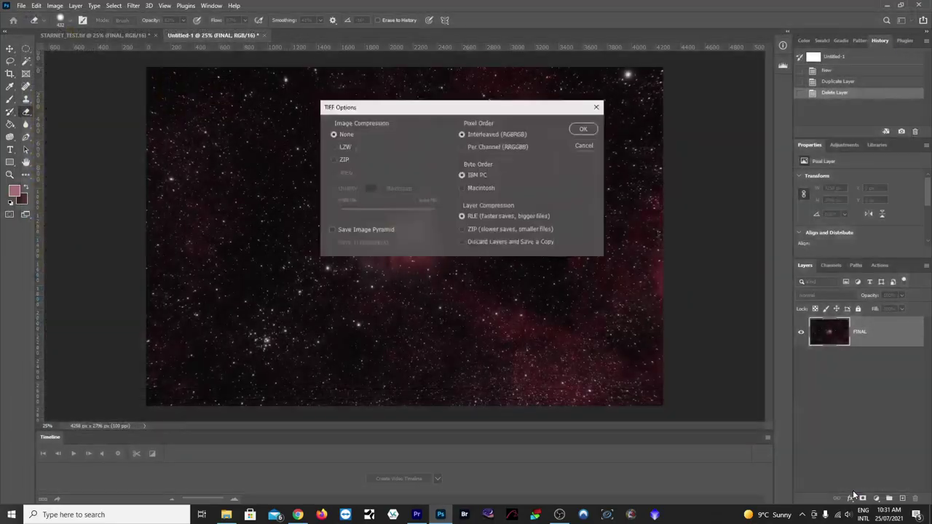
pyautogui.click(585, 130)
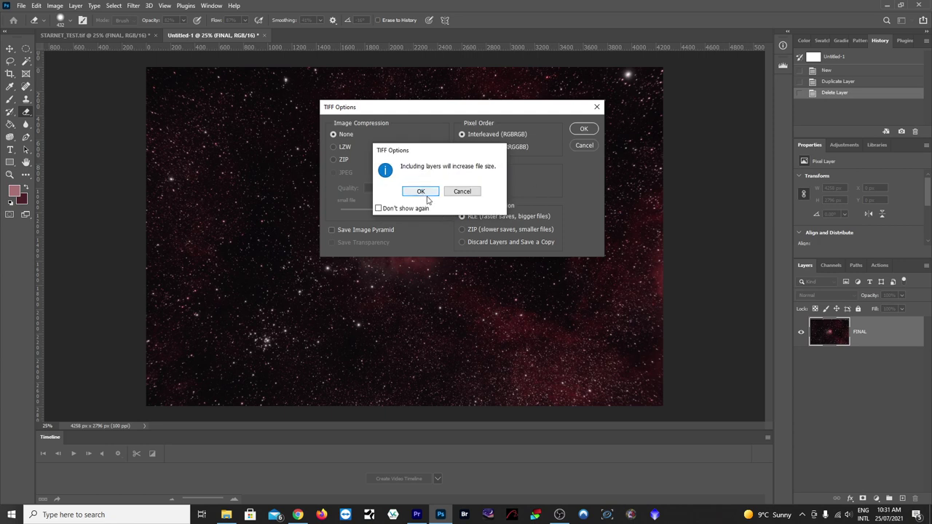
pyautogui.moveTo(432, 153); pyautogui.dragTo(427, 152)
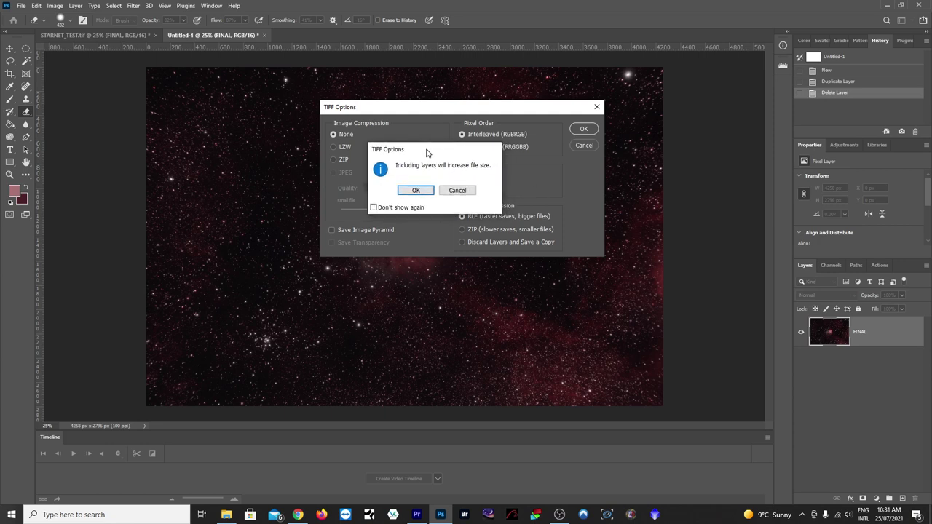
pyautogui.click(417, 191)
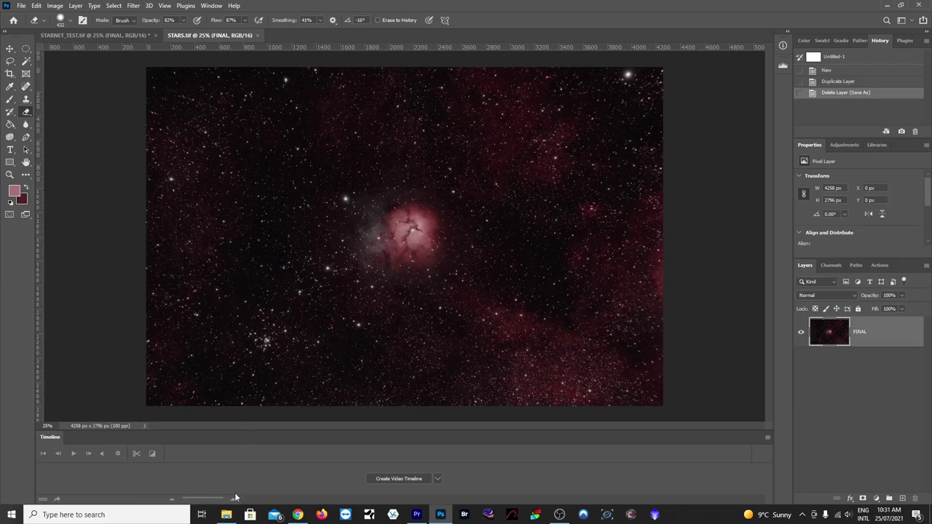
# Step: Back in File Explorer, check the new 162,793 KB STARS.tif in StarNet_Win
pyautogui.click(226, 514)
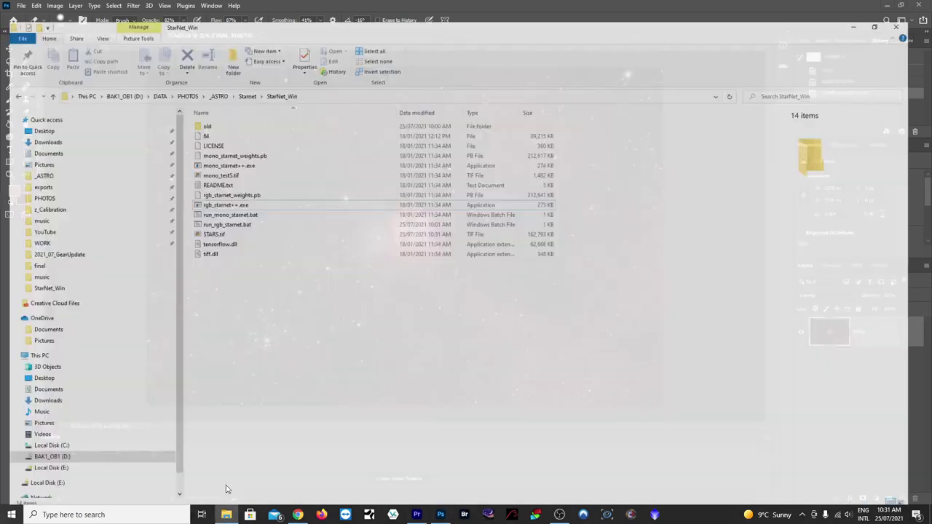
pyautogui.click(216, 223)
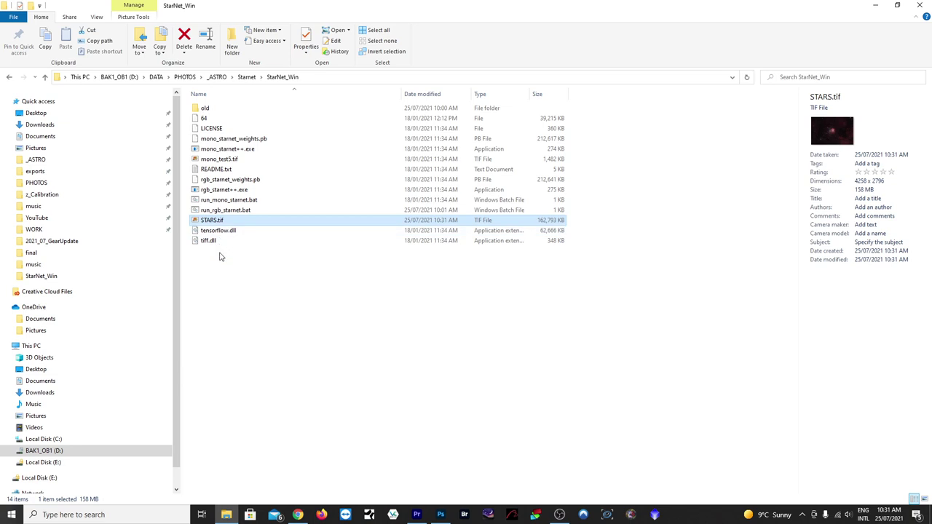
pyautogui.click(221, 257)
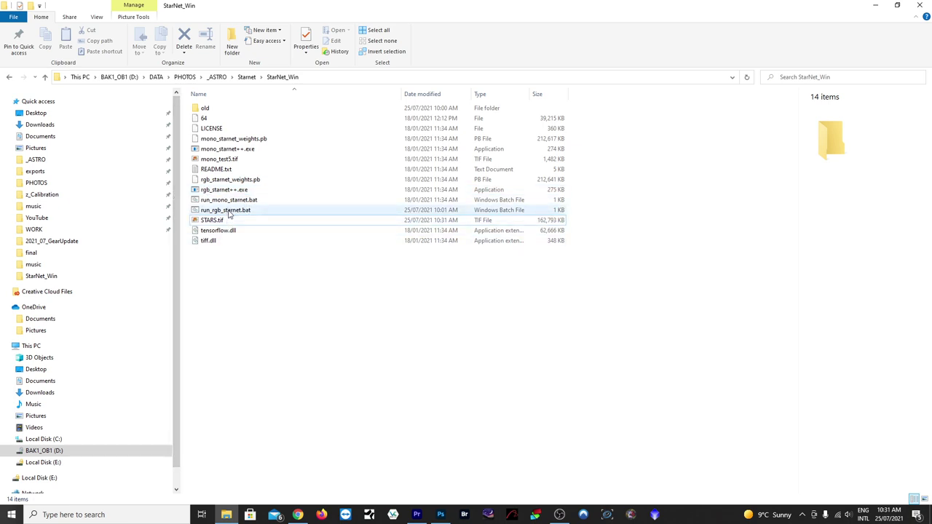
# Step: Look over the starnet++ executables and batch scripts, ending on run_rgb_starnet.bat
pyautogui.click(233, 151)
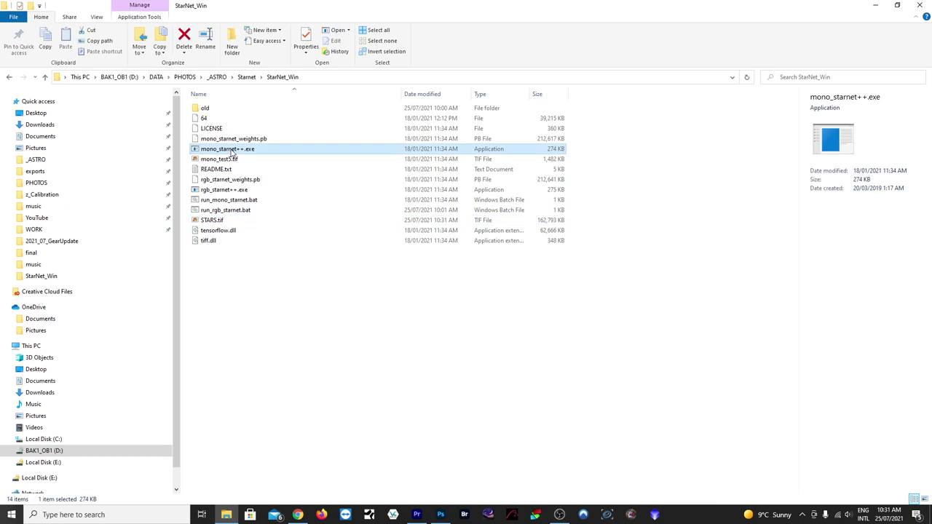
pyautogui.click(235, 192)
pyautogui.click(230, 273)
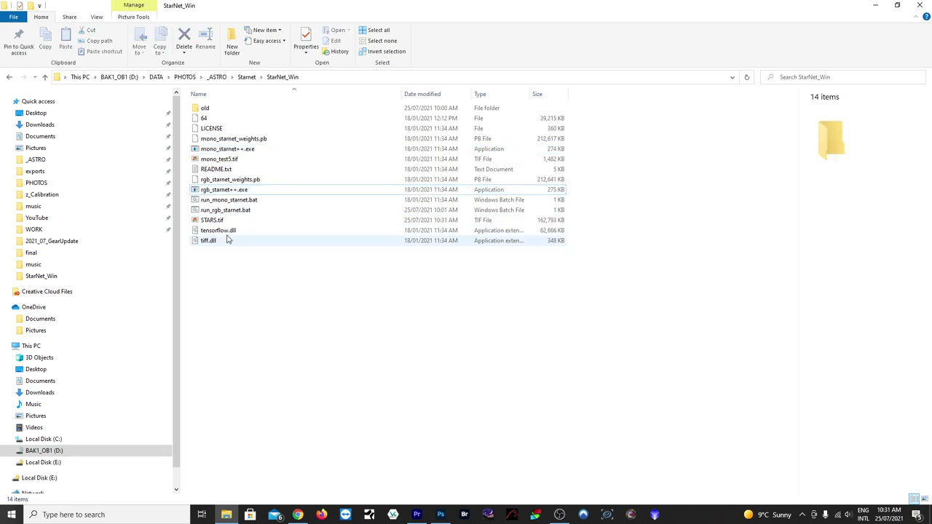
pyautogui.click(230, 211)
pyautogui.click(231, 200)
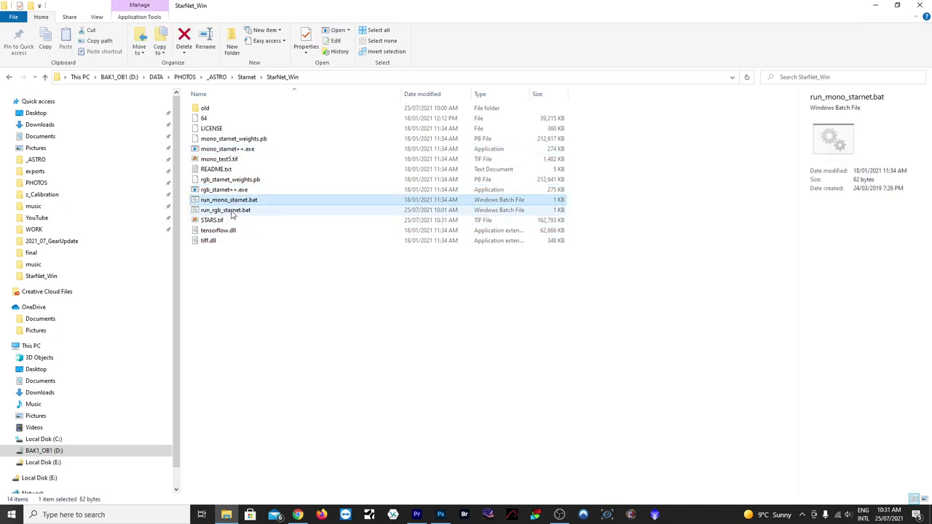
pyautogui.click(232, 211)
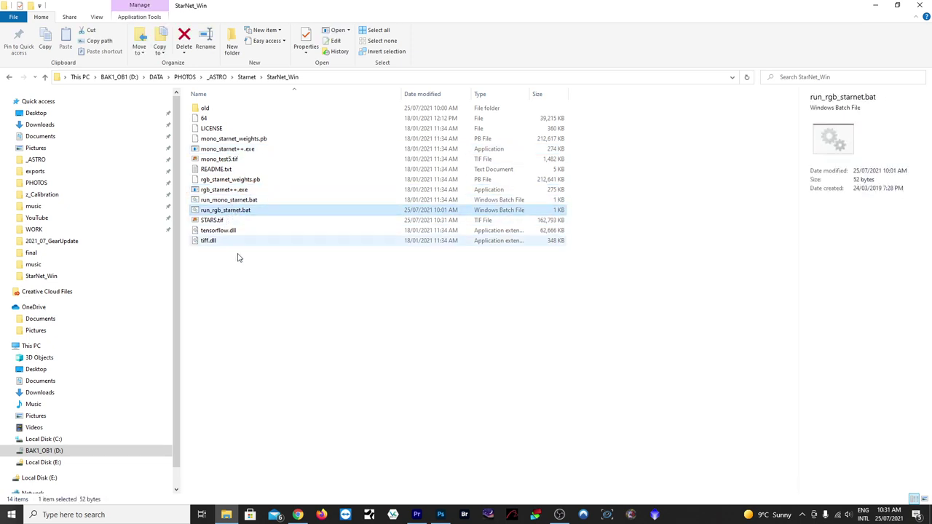
# Step: Open run_rgb_starnet.bat in Notepad for editing
pyautogui.rightClick(228, 211)
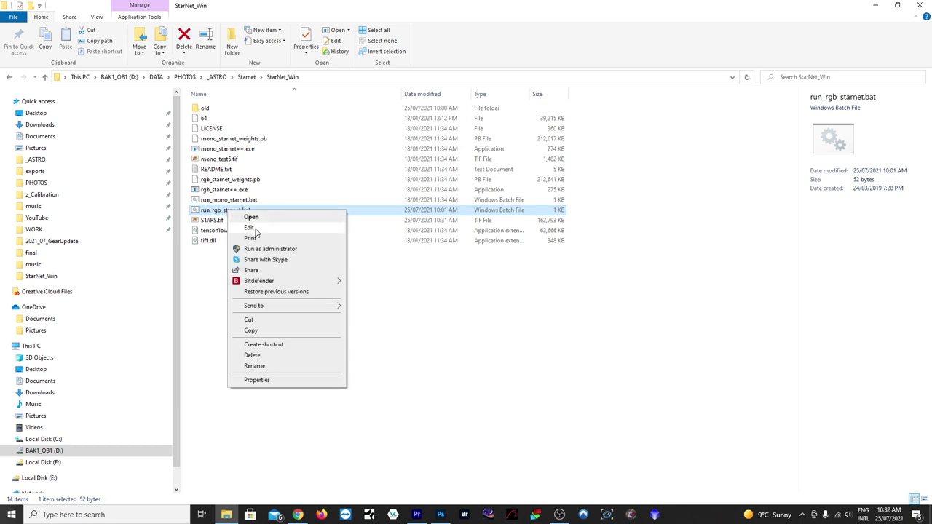
pyautogui.click(255, 229)
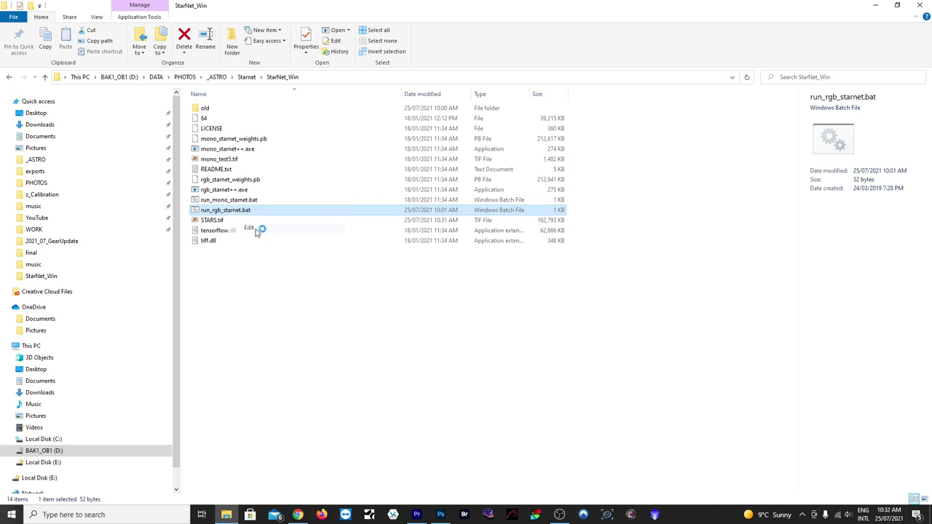
pyautogui.moveTo(340, 146); pyautogui.dragTo(401, 138)
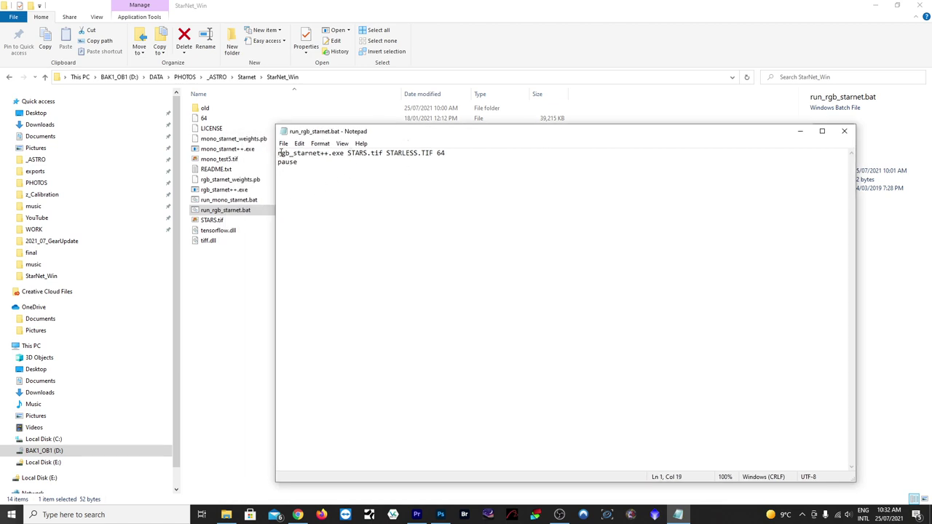
# Step: Verify the command reads STARS.tif and outputs STARLESS.TIF, then close Notepad
pyautogui.moveTo(278, 153); pyautogui.dragTo(380, 152)
pyautogui.moveTo(387, 153); pyautogui.dragTo(436, 153)
pyautogui.moveTo(348, 153); pyautogui.dragTo(433, 156)
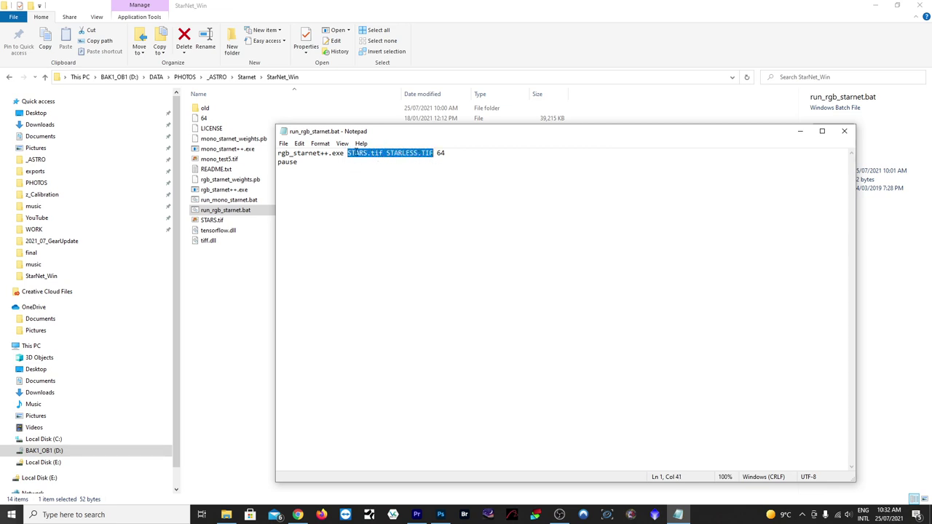
pyautogui.click(367, 191)
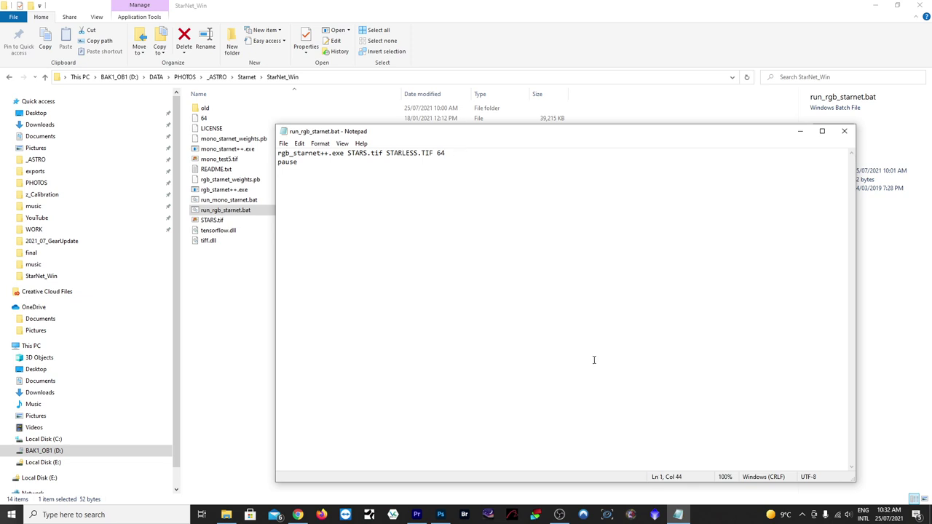
pyautogui.click(844, 133)
pyautogui.click(227, 249)
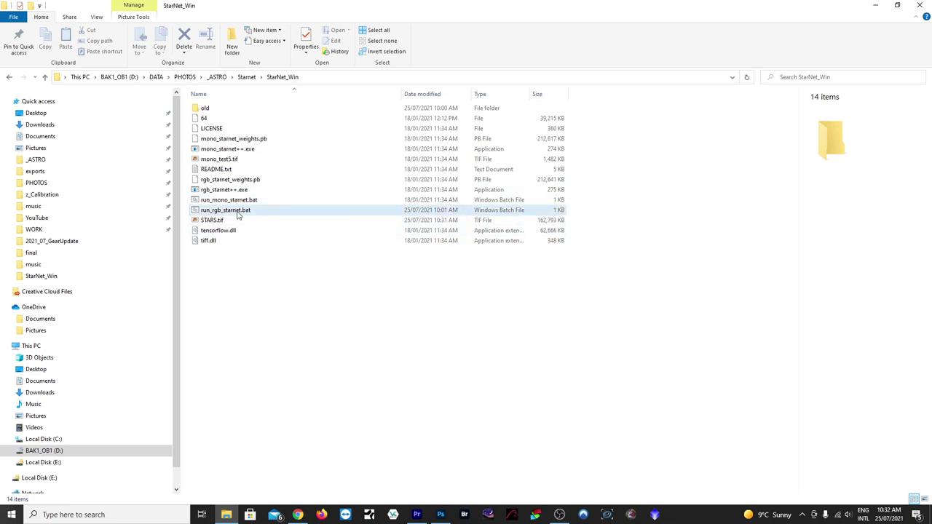
# Step: Run run_rgb_starnet.bat to turn STARS.tif into STARLESS.TIF, then close the console
pyautogui.doubleClick(237, 212)
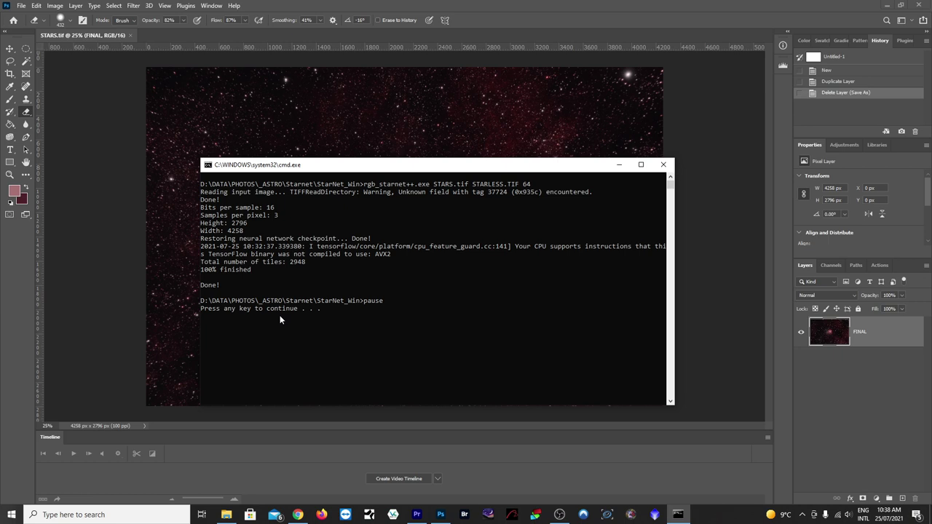
pyautogui.press('Return')
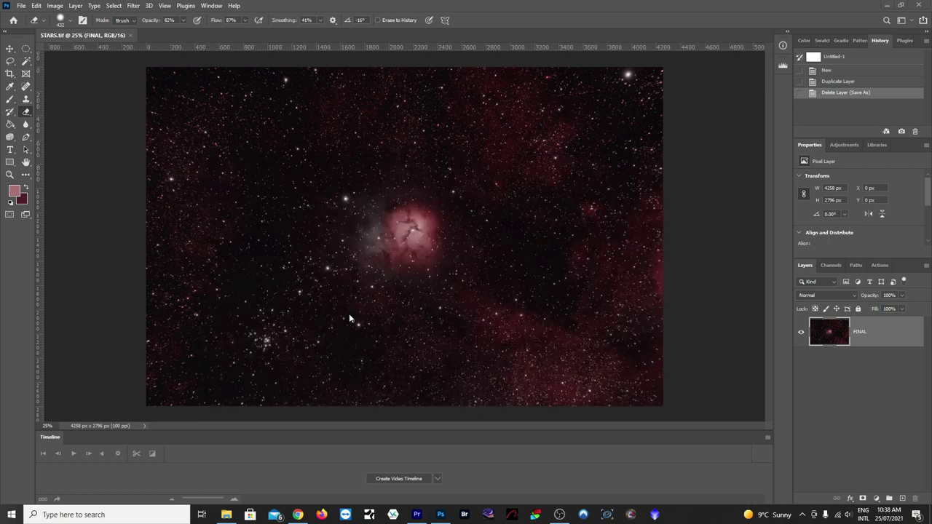
# Step: Preview the new 69,759 KB STARLESS.TIF in Windows Photo Viewer, then select STARS.tif
pyautogui.click(227, 515)
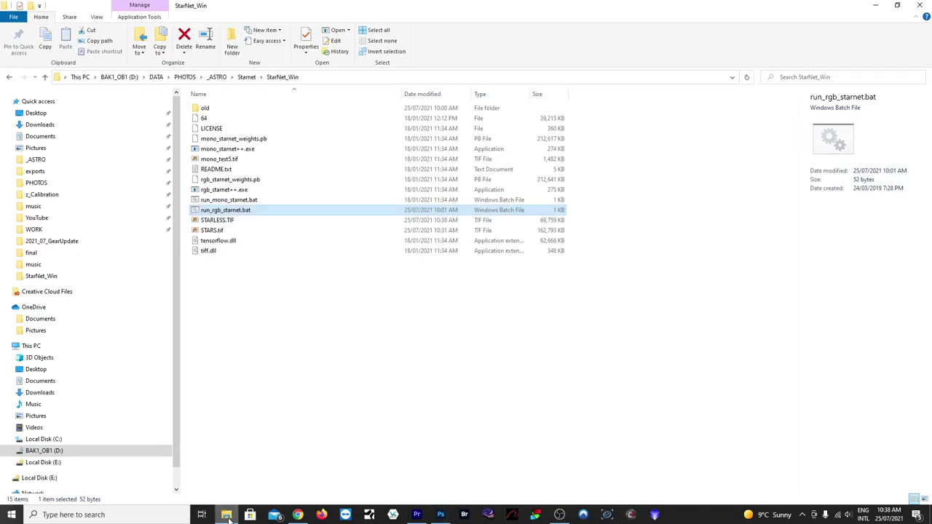
pyautogui.click(219, 221)
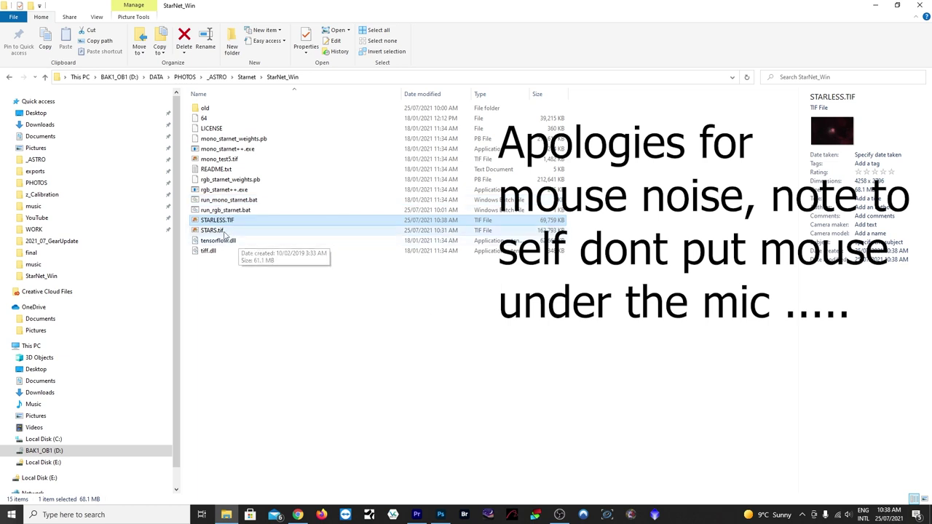
pyautogui.click(222, 231)
pyautogui.click(225, 221)
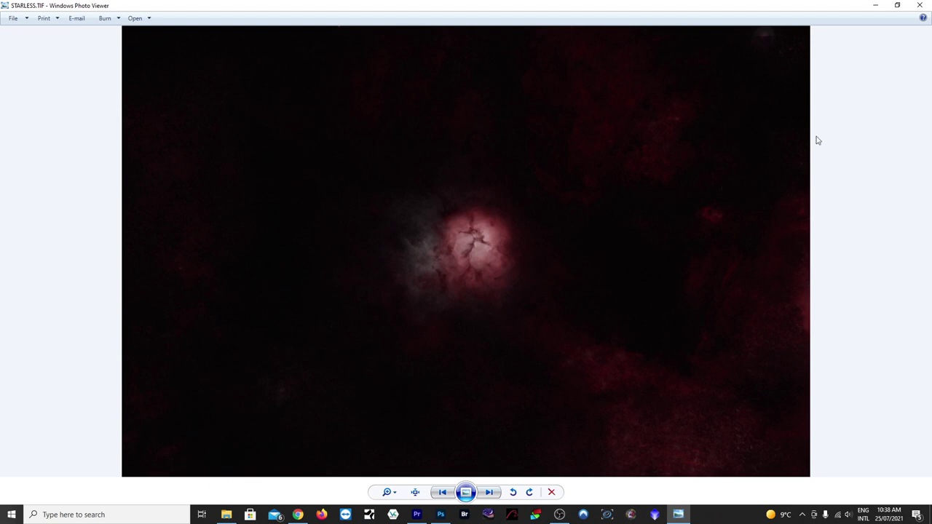
pyautogui.click(920, 5)
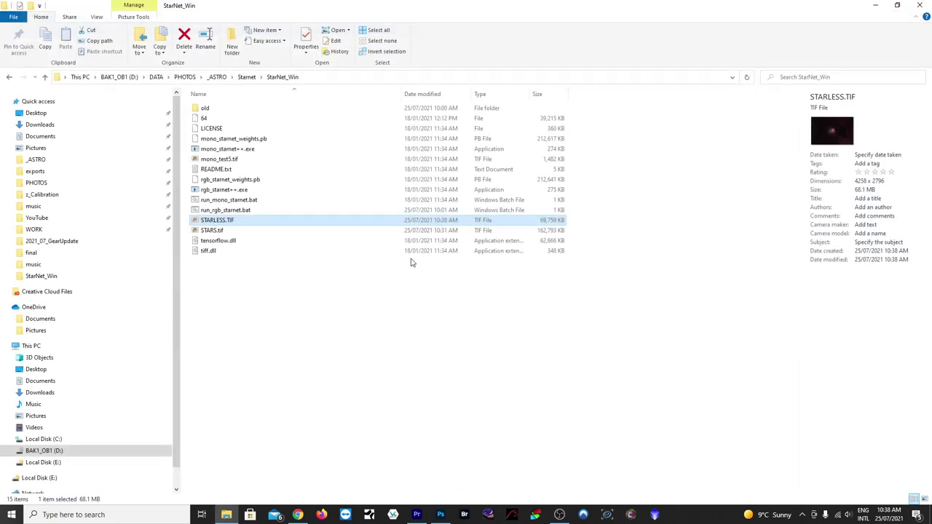
pyautogui.click(222, 230)
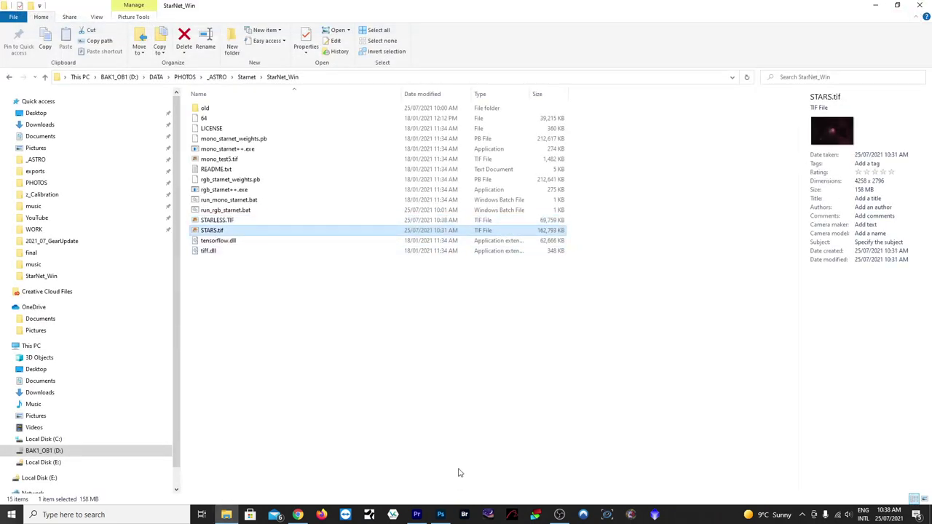
# Step: Open STARLESS.TIF in Photoshop through File > Open
pyautogui.click(441, 514)
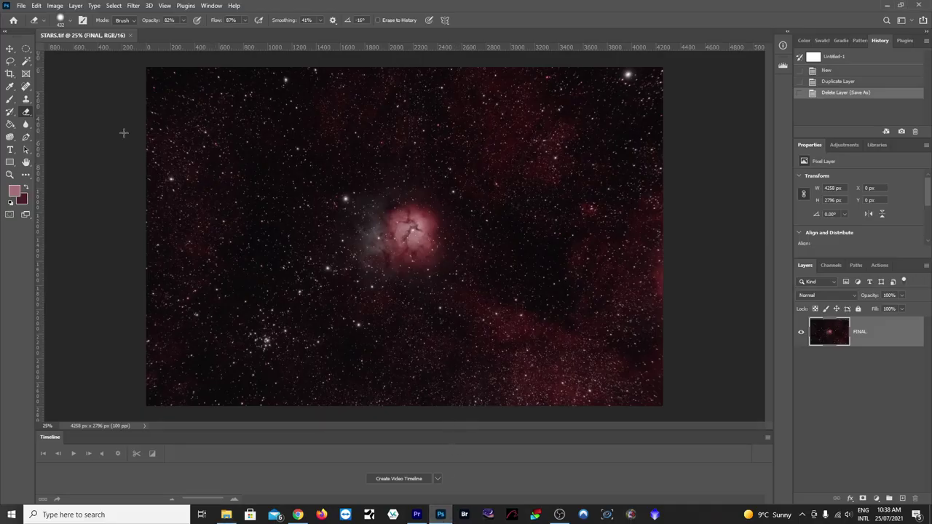
pyautogui.click(21, 6)
pyautogui.click(36, 27)
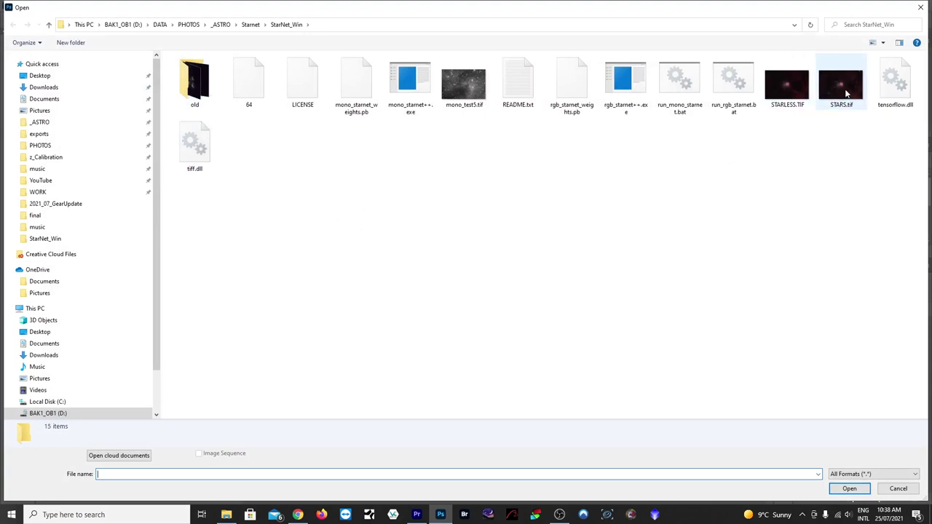
pyautogui.doubleClick(788, 86)
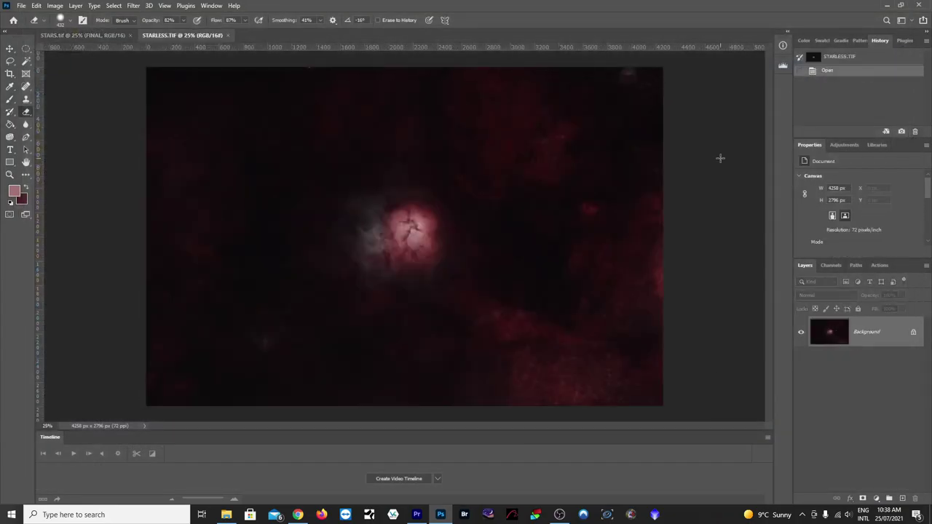
# Step: Compare the STARS.tif and STARLESS.TIF documents, ending on STARS.tif
pyautogui.click(95, 35)
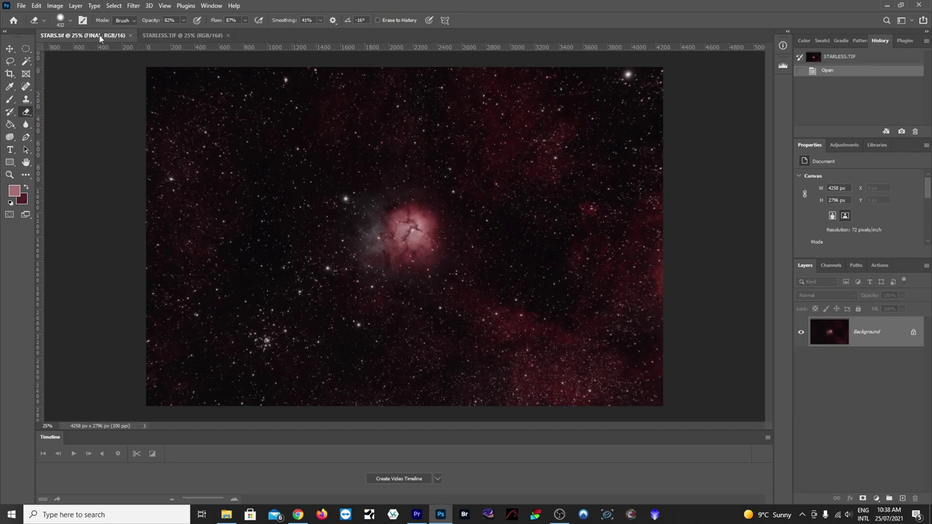
pyautogui.click(184, 35)
pyautogui.click(102, 36)
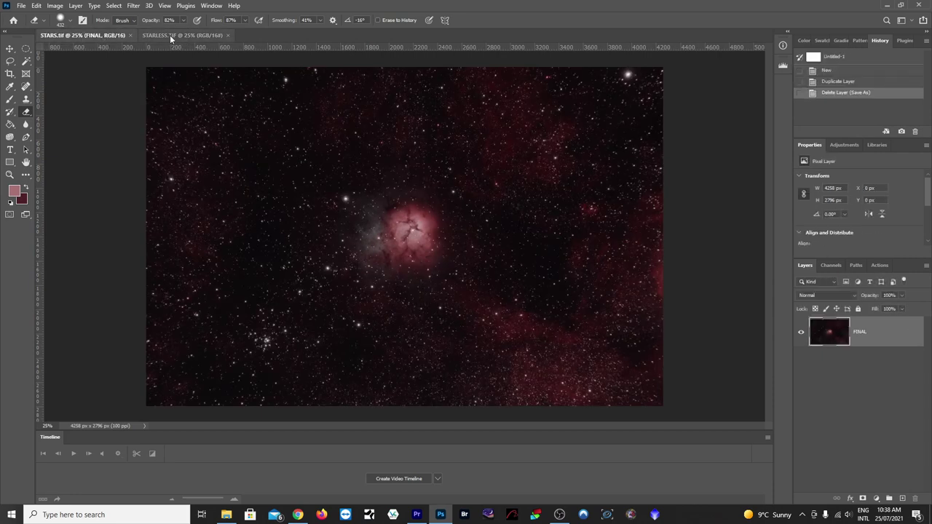
pyautogui.click(173, 34)
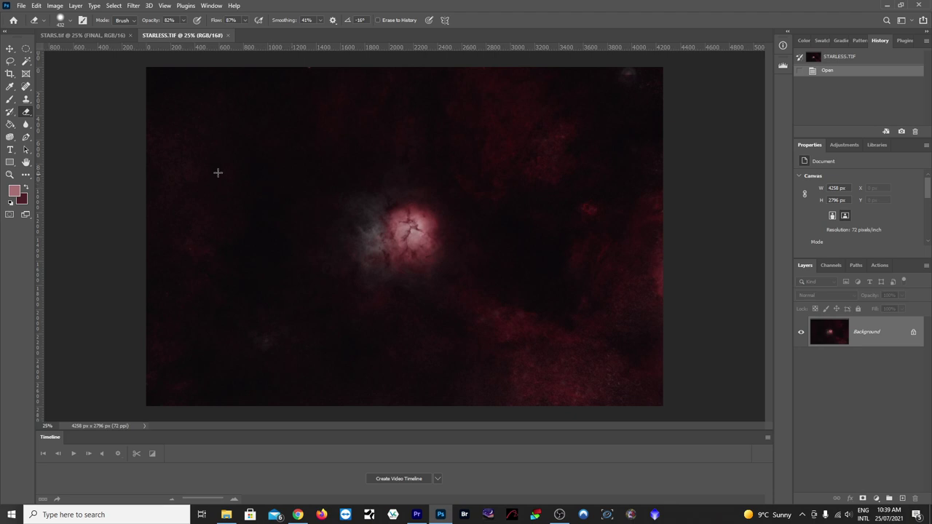
pyautogui.click(92, 37)
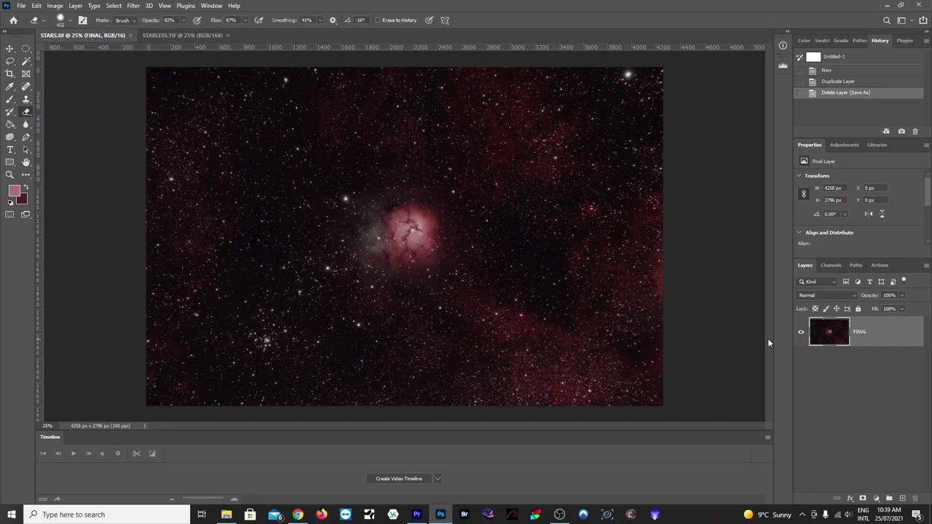
# Step: Duplicate the FINAL layer as FINAL copy and hide the original FINAL layer
pyautogui.rightClick(887, 336)
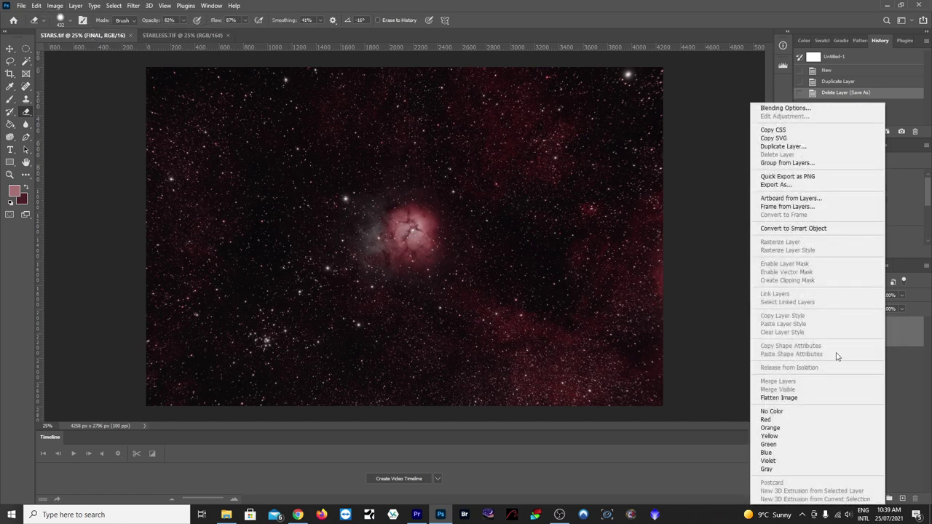
pyautogui.click(791, 148)
pyautogui.click(546, 144)
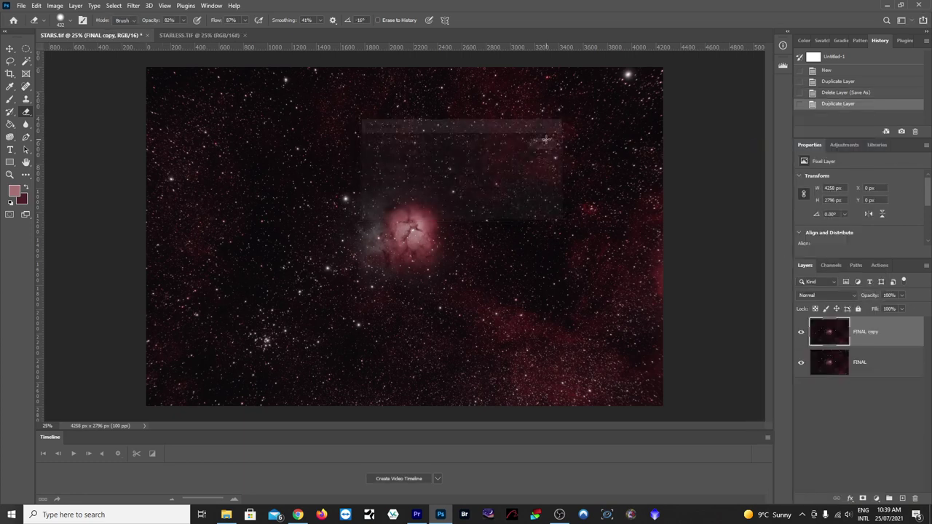
pyautogui.click(800, 363)
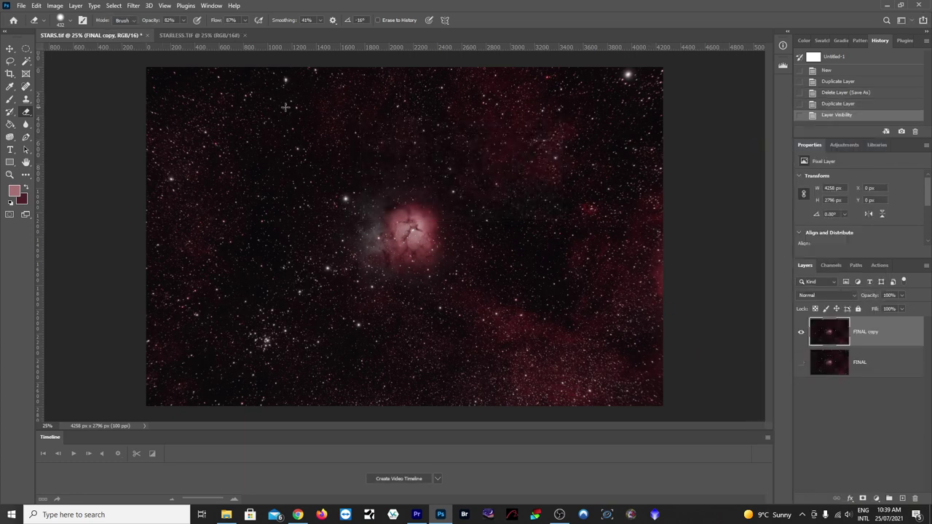
# Step: Apply Image onto FINAL copy with source STARLESS.TIF and Subtract blending
pyautogui.click(55, 6)
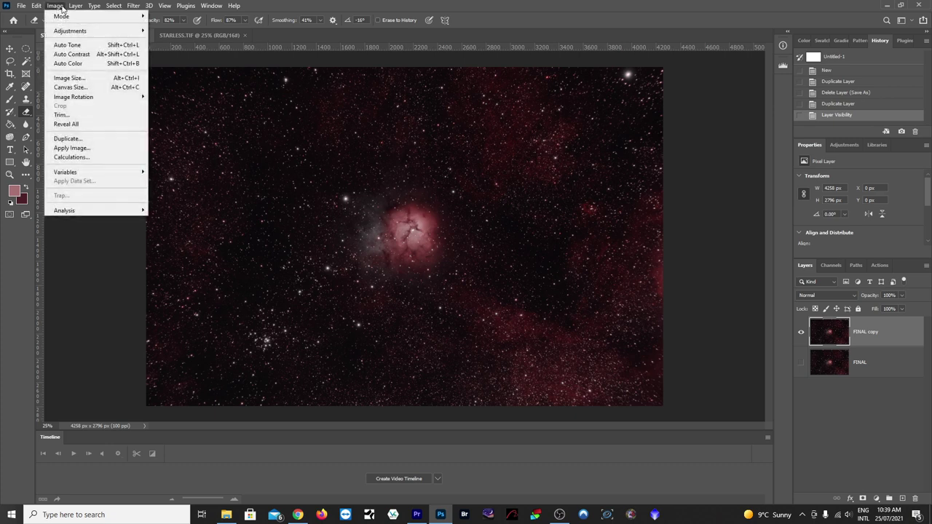
pyautogui.click(102, 147)
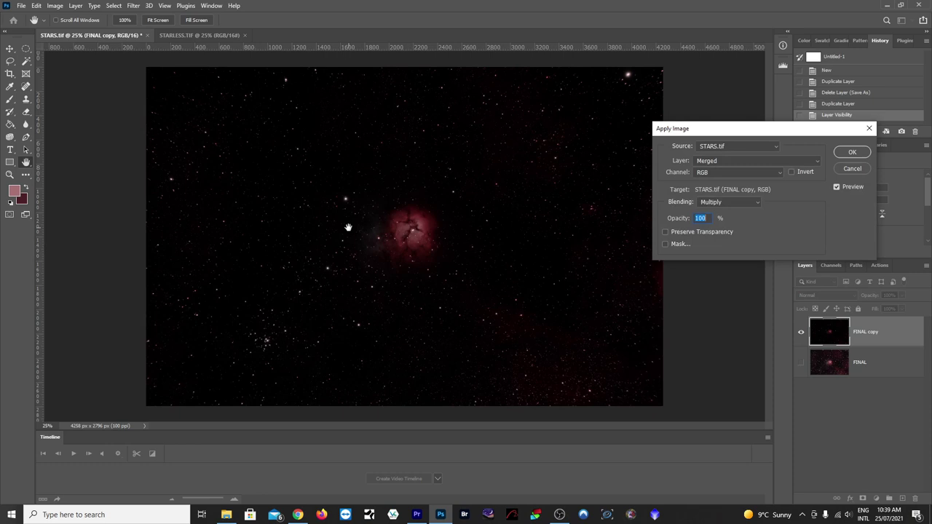
pyautogui.click(735, 146)
pyautogui.click(734, 161)
pyautogui.moveTo(765, 135); pyautogui.dragTo(658, 117)
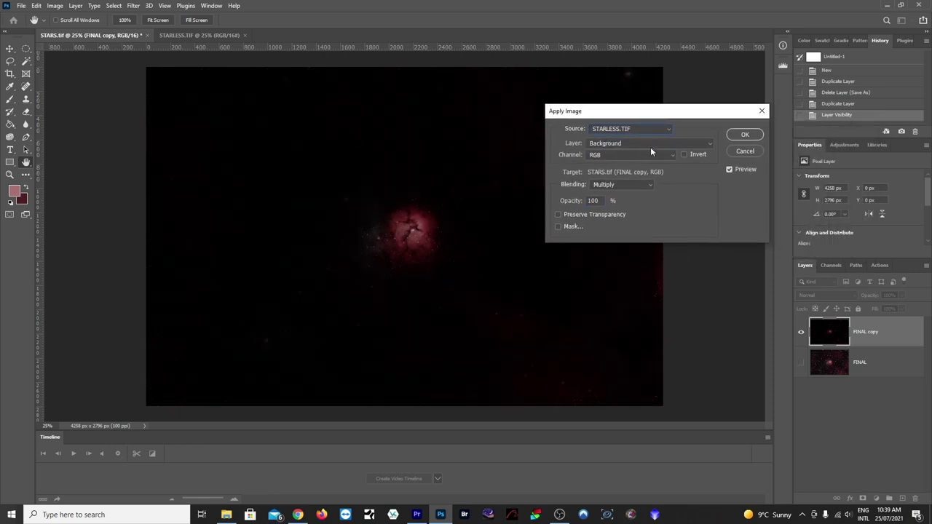
pyautogui.click(630, 188)
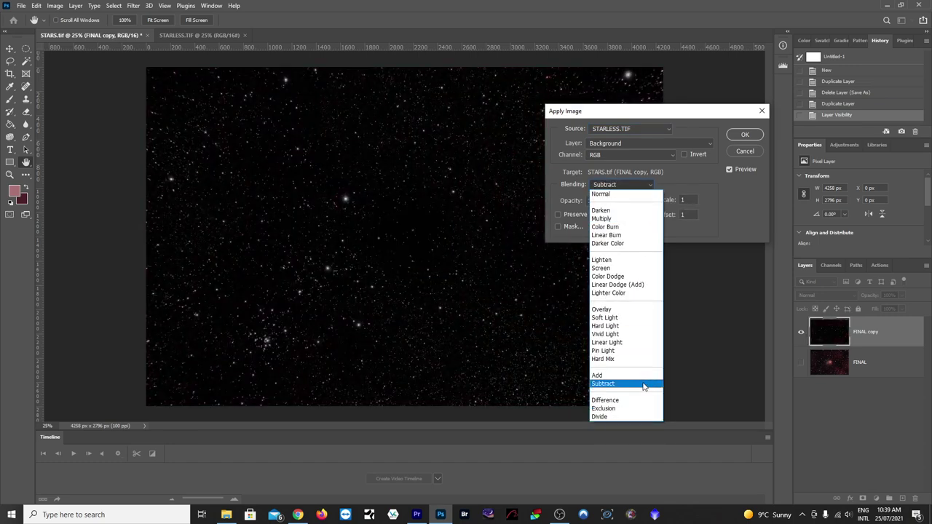
pyautogui.click(643, 388)
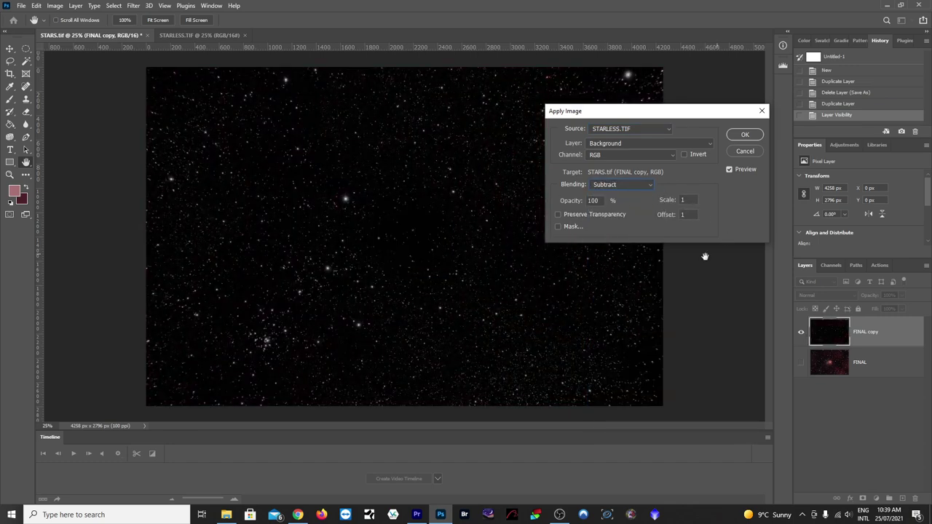
pyautogui.click(739, 137)
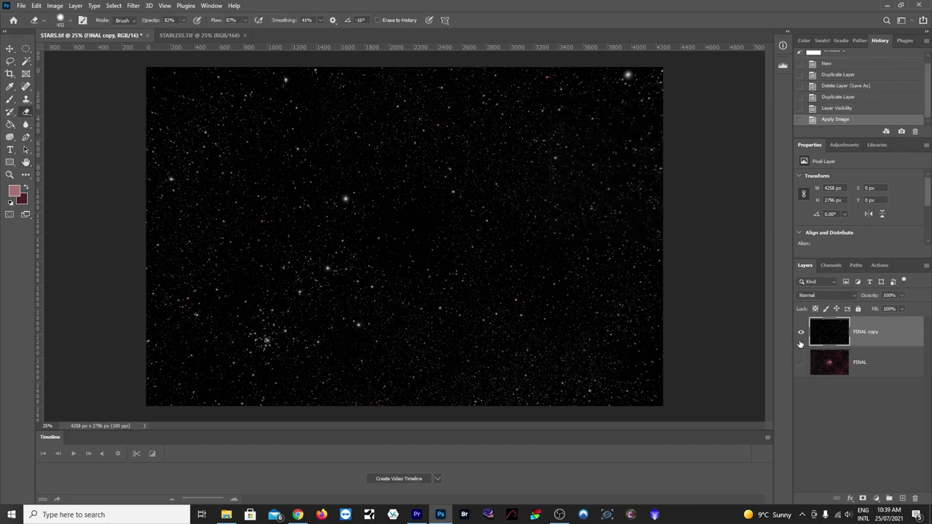
# Step: Toggle the FINAL copy stars layer off and on to check it, then switch to STARLESS.TIF
pyautogui.click(801, 332)
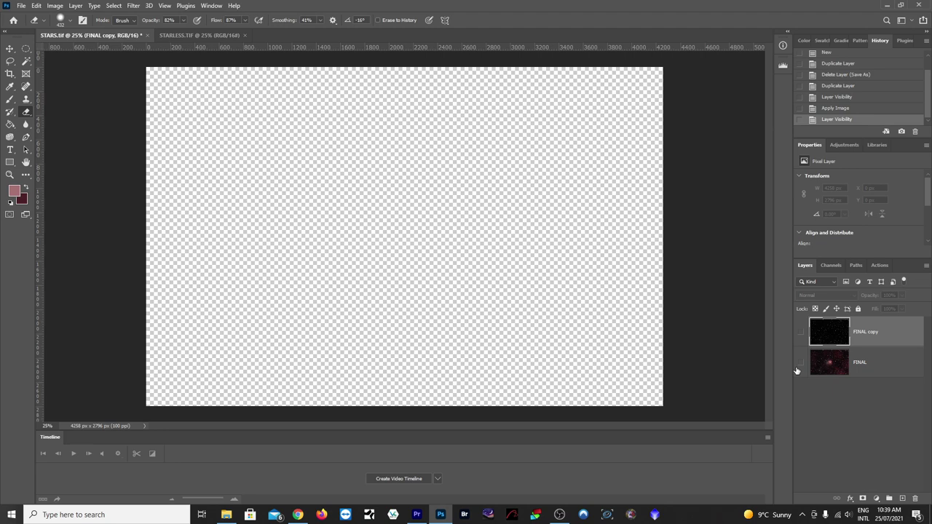
pyautogui.click(800, 331)
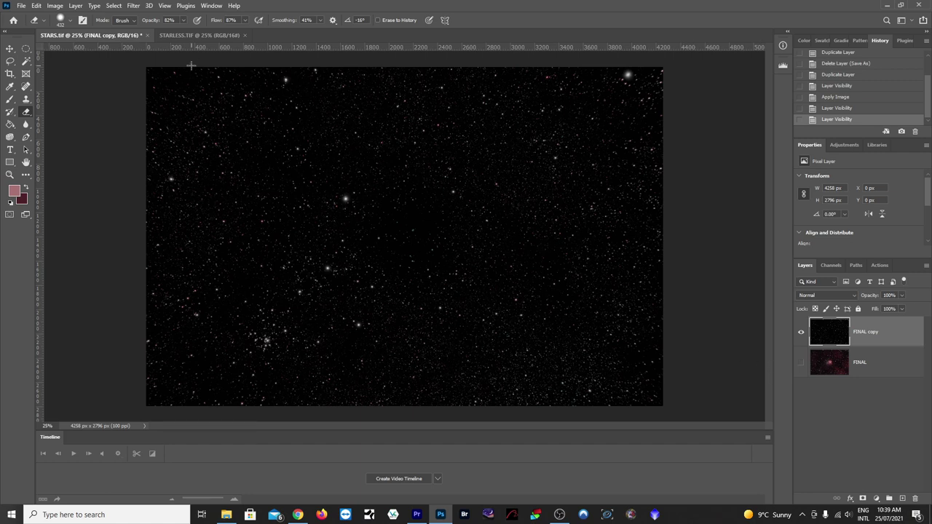
pyautogui.click(197, 37)
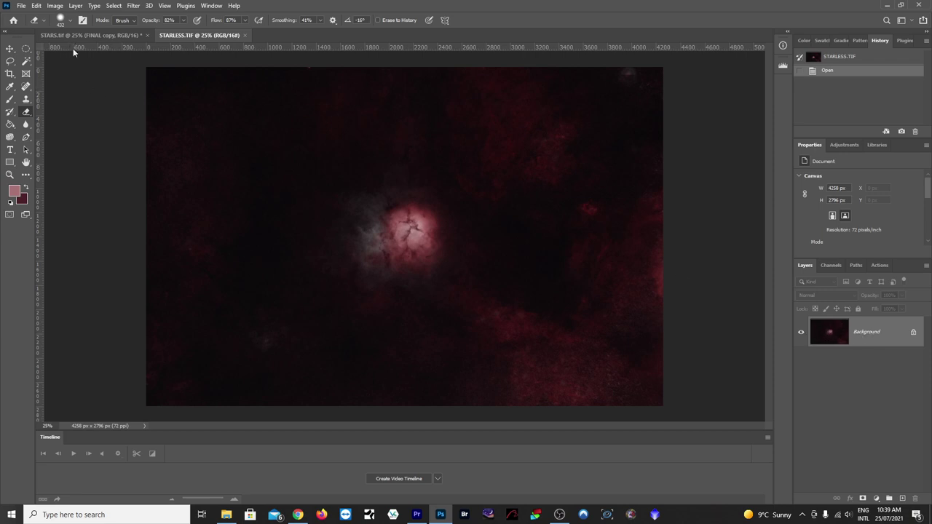
# Step: Select all in STARS.tif and paste the stars into STARLESS.TIF as a new layer
pyautogui.click(91, 35)
pyautogui.hotkey('ctrl', 'a')
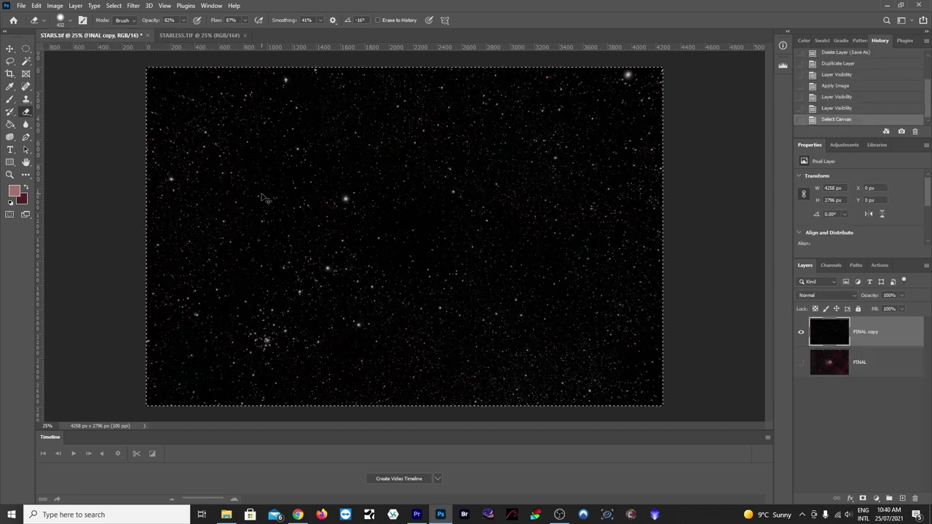
pyautogui.click(190, 36)
pyautogui.click(36, 6)
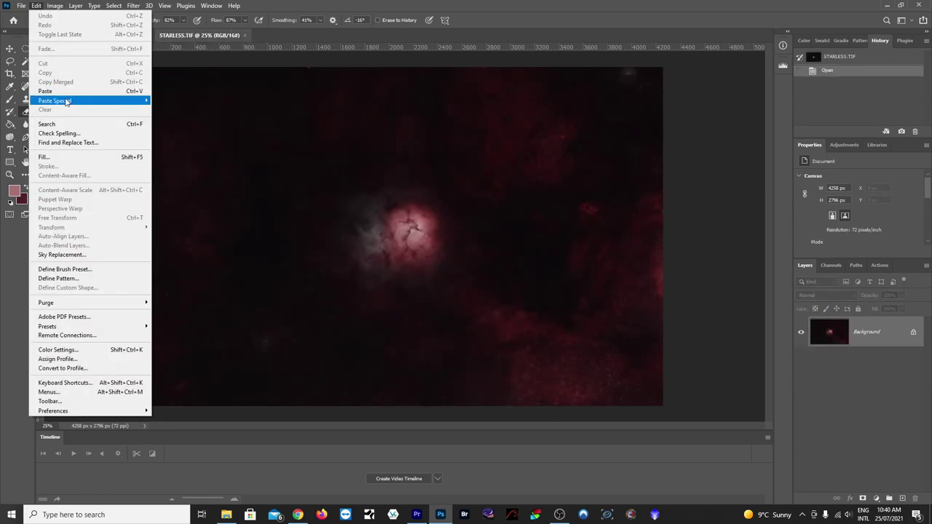
pyautogui.click(46, 91)
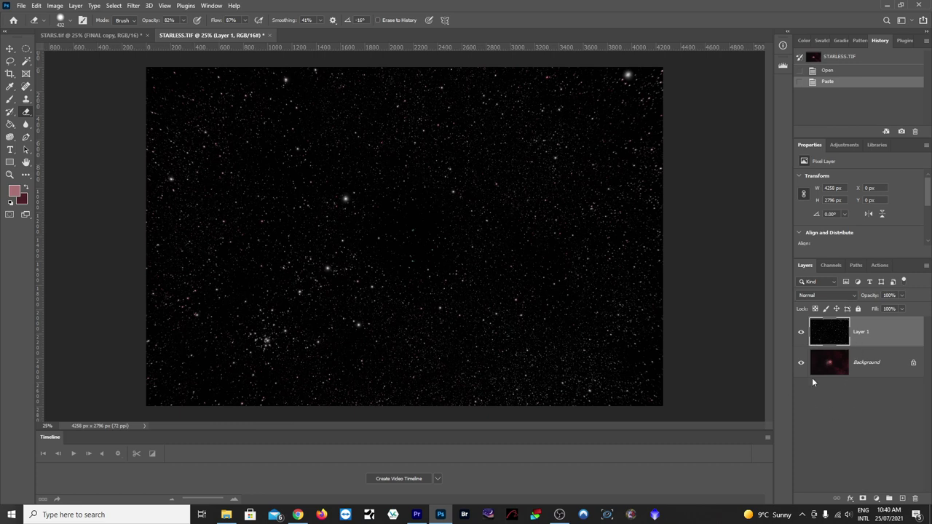
# Step: Set Layer 1's blend mode to Screen and toggle its visibility to compare
pyautogui.click(829, 370)
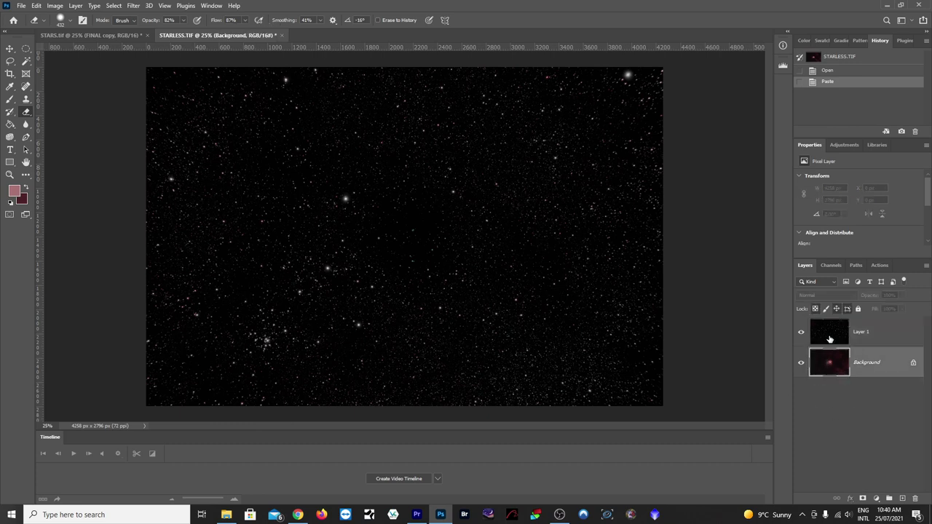
pyautogui.click(832, 339)
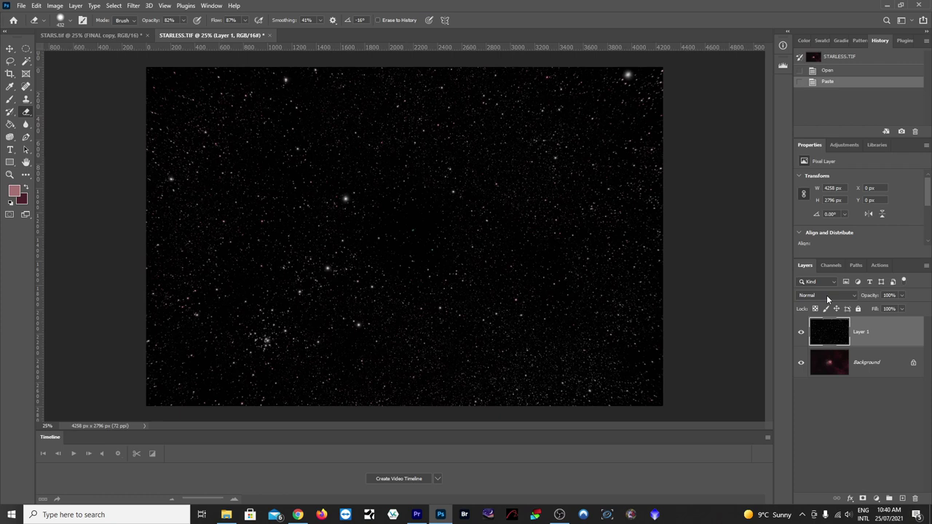
pyautogui.click(827, 295)
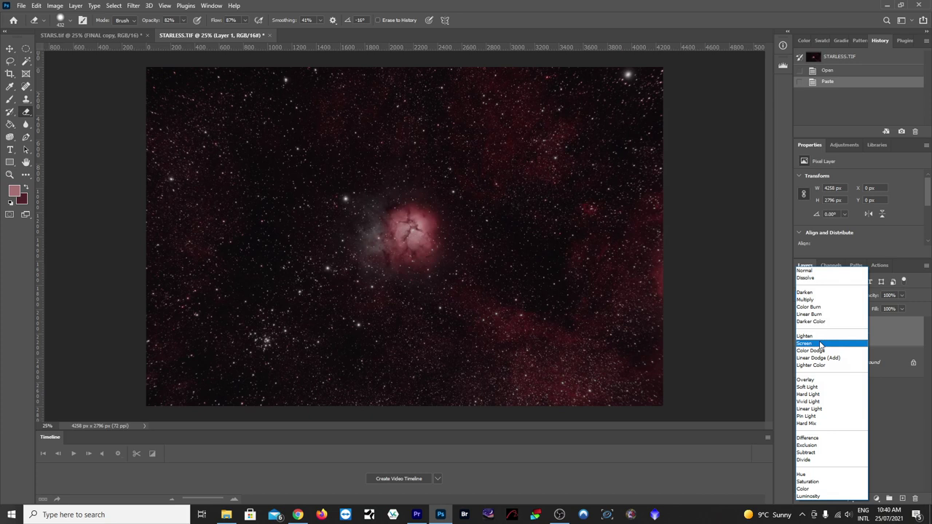
pyautogui.click(821, 345)
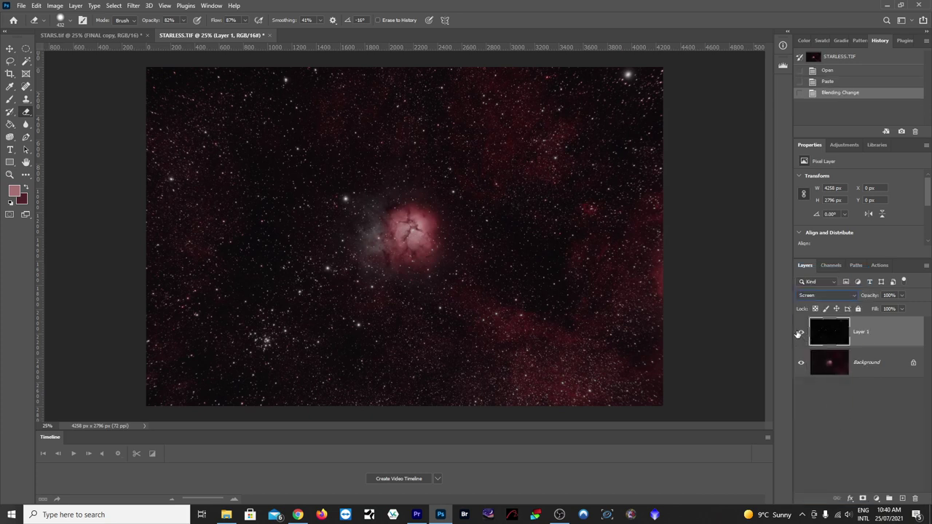
pyautogui.click(800, 332)
pyautogui.click(799, 333)
pyautogui.click(798, 333)
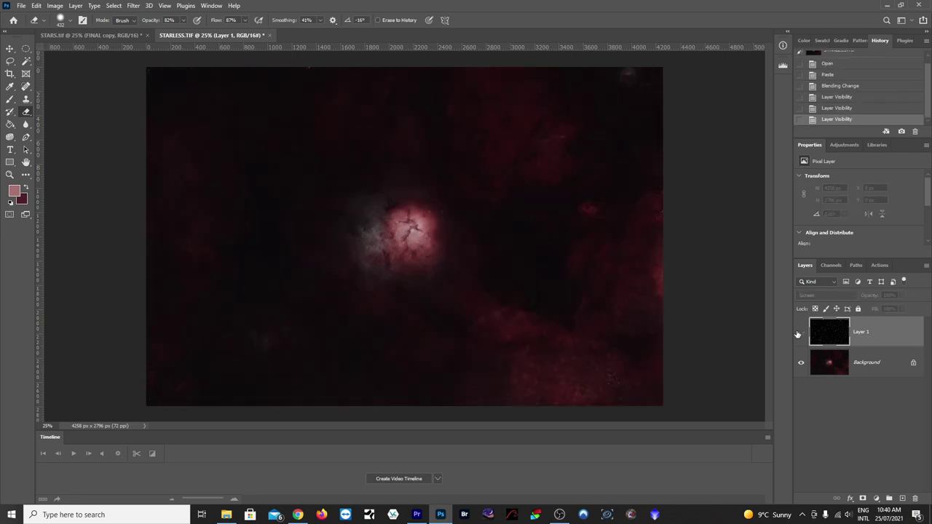
pyautogui.click(799, 333)
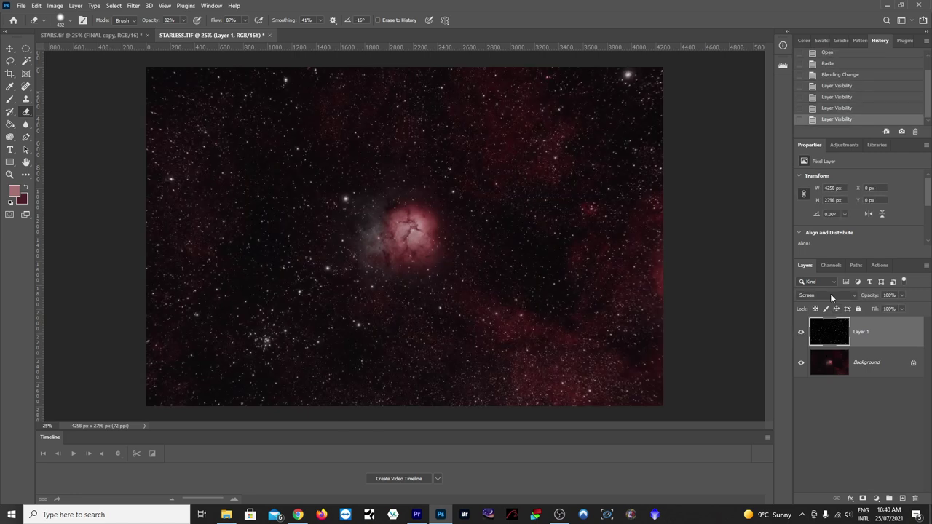
# Step: Keep Screen as Layer 1's blend mode and leave no layer selected
pyautogui.click(830, 295)
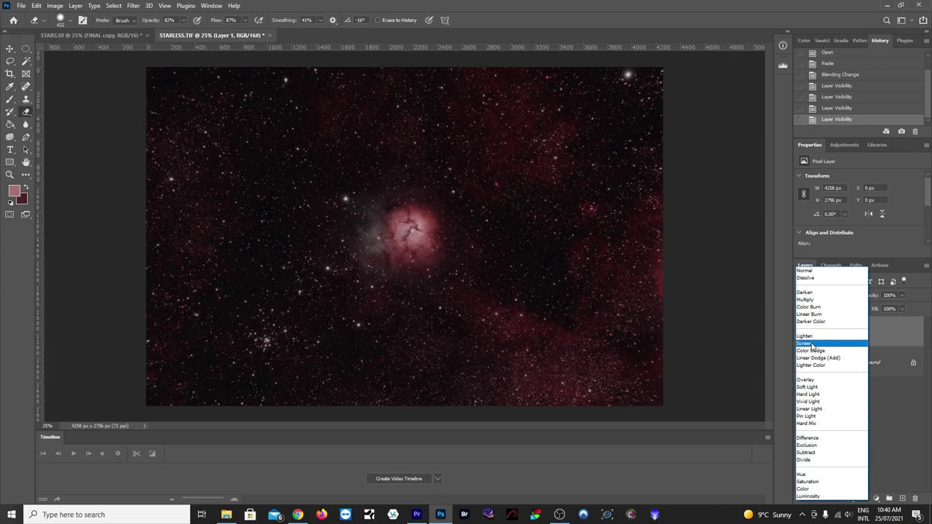
pyautogui.click(812, 345)
pyautogui.click(848, 364)
pyautogui.click(851, 341)
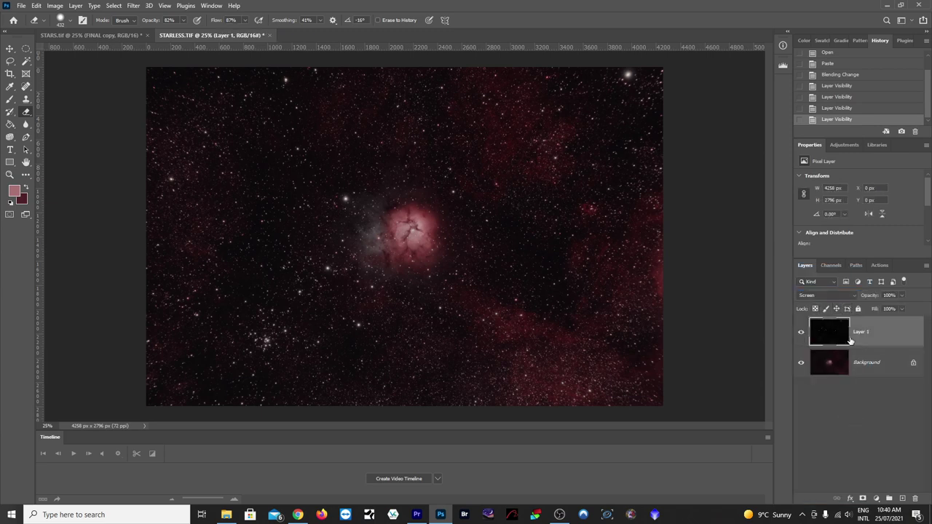
pyautogui.click(848, 365)
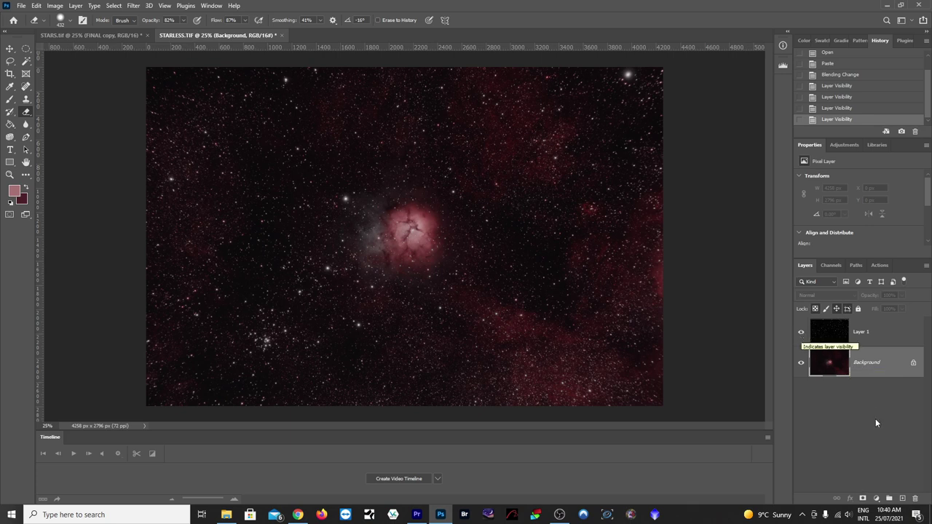
pyautogui.click(847, 397)
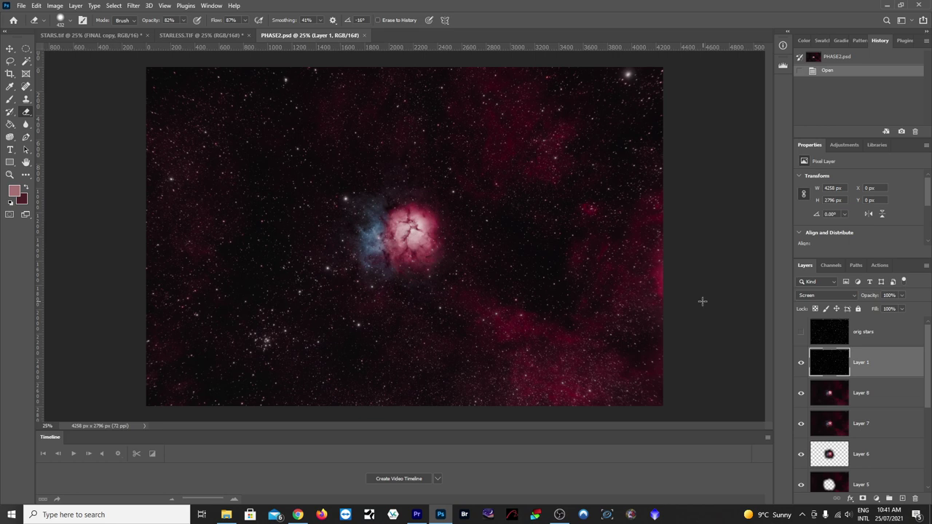
# Step: Compare Layer 1 against orig stars, ending with orig stars visible and selected, Layer 1 hidden
pyautogui.click(800, 364)
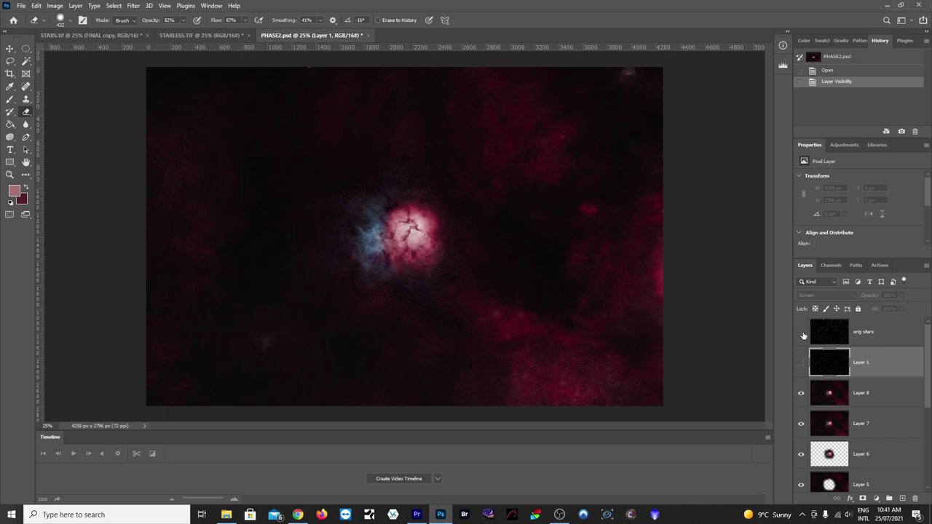
pyautogui.click(801, 334)
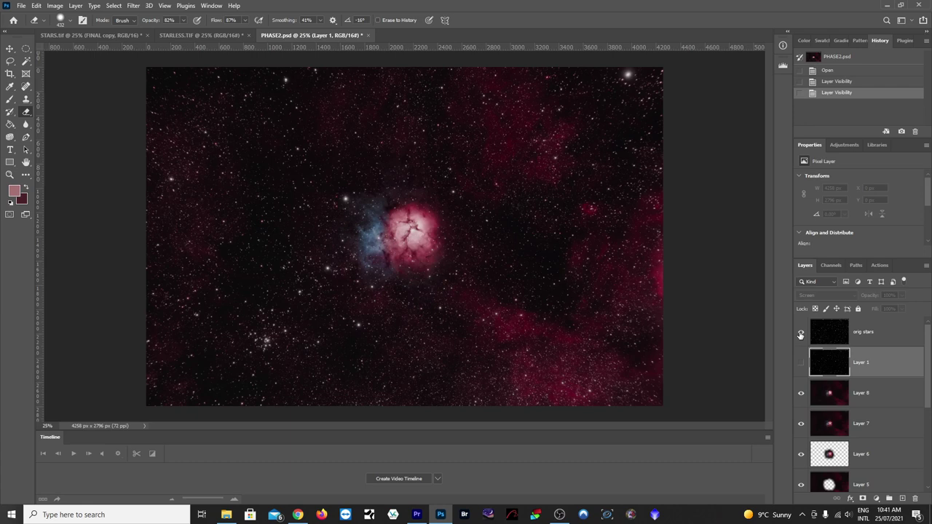
pyautogui.click(801, 334)
pyautogui.click(801, 364)
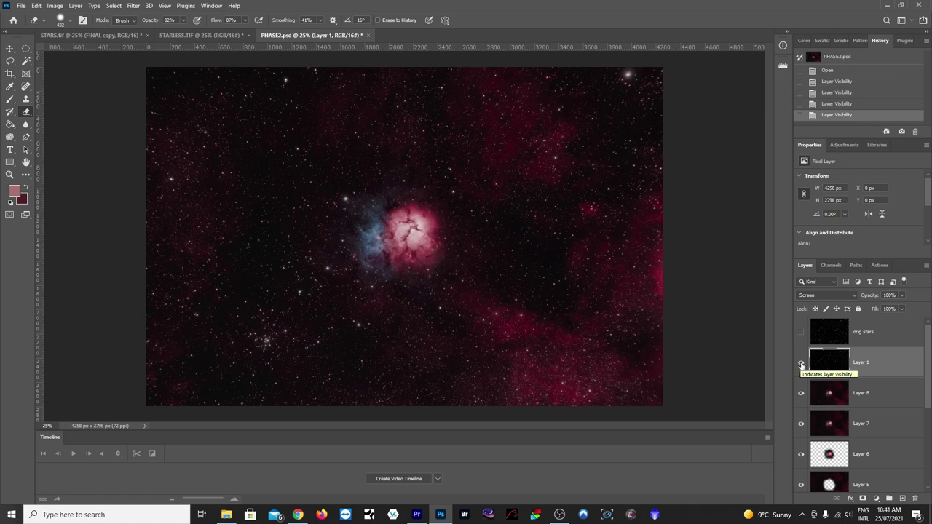
pyautogui.click(801, 364)
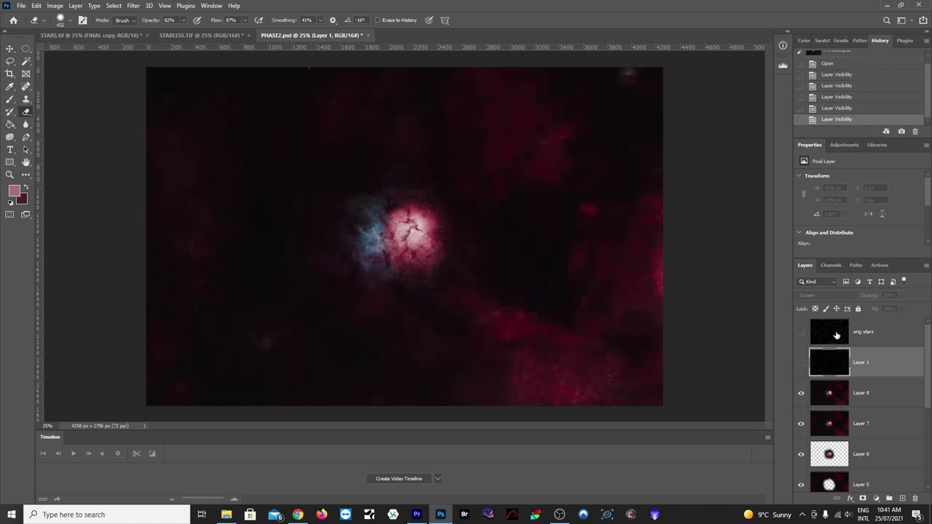
pyautogui.click(835, 335)
pyautogui.click(801, 334)
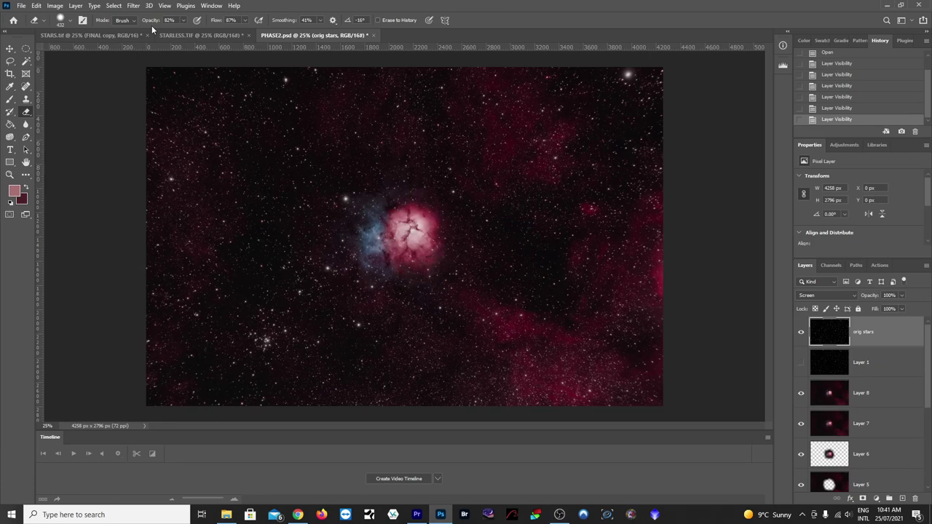
# Step: Duplicate the orig stars layer and hide the orig stars copy as a backup
pyautogui.rightClick(830, 336)
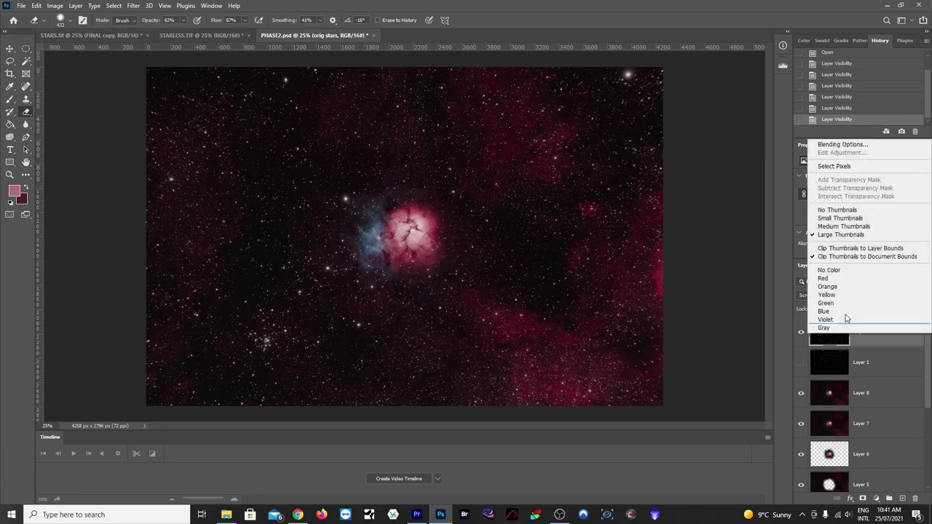
pyautogui.click(881, 359)
pyautogui.rightClick(884, 332)
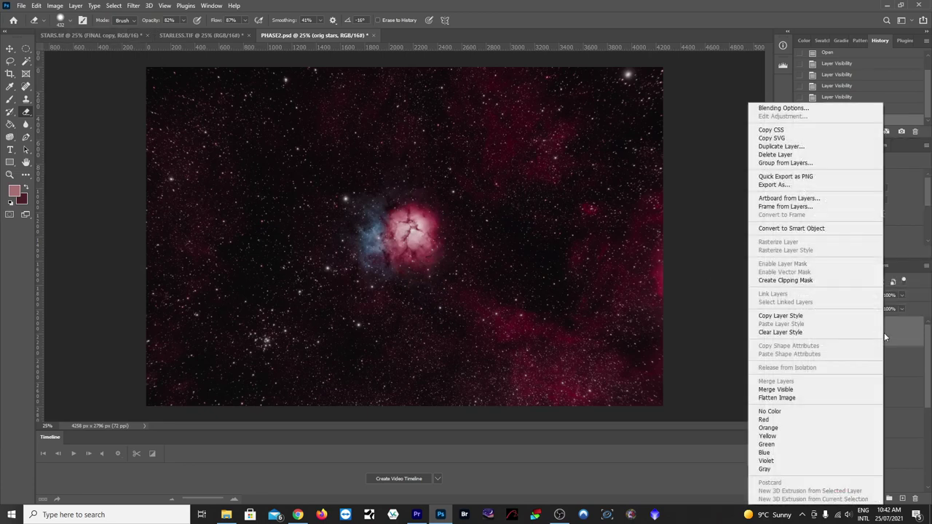
pyautogui.click(801, 146)
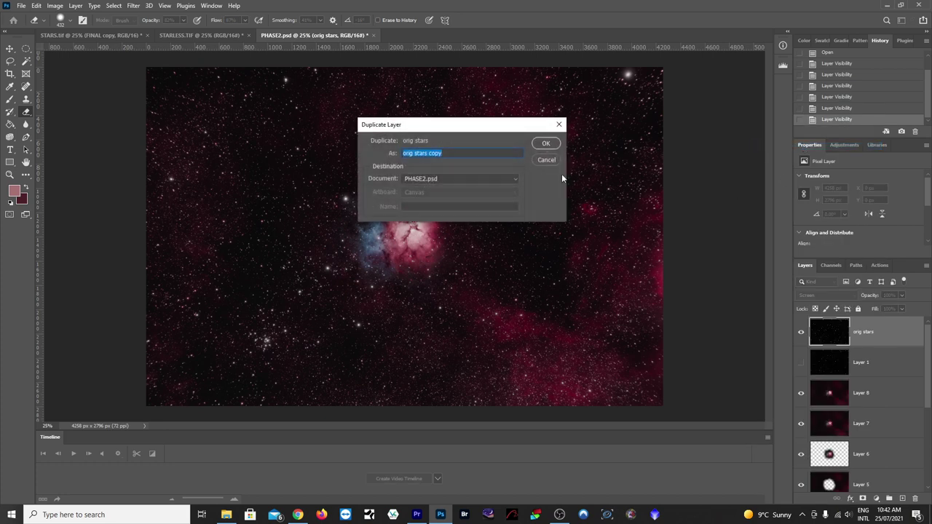
pyautogui.click(544, 144)
pyautogui.click(801, 333)
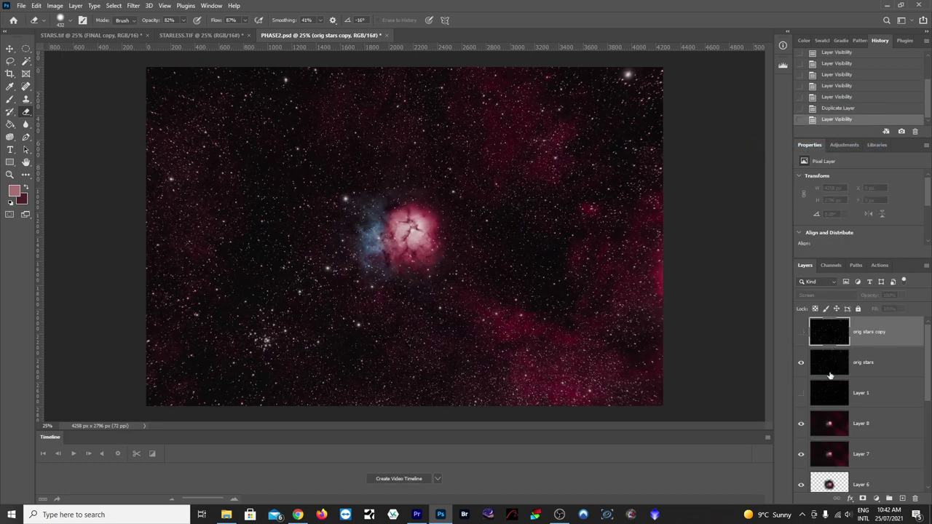
# Step: Dim orig stars with a Curves midpoint pulled from 144 down to 114
pyautogui.click(878, 372)
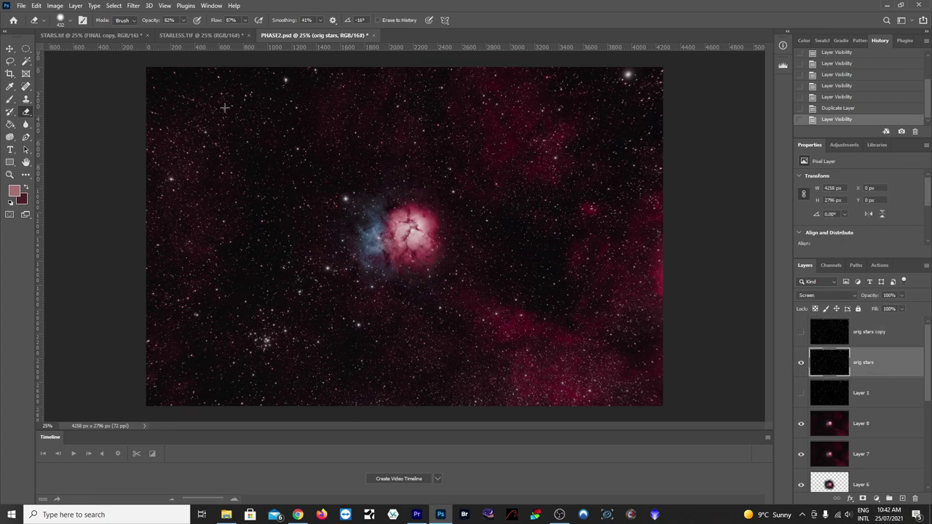
pyautogui.click(57, 8)
pyautogui.moveTo(78, 32)
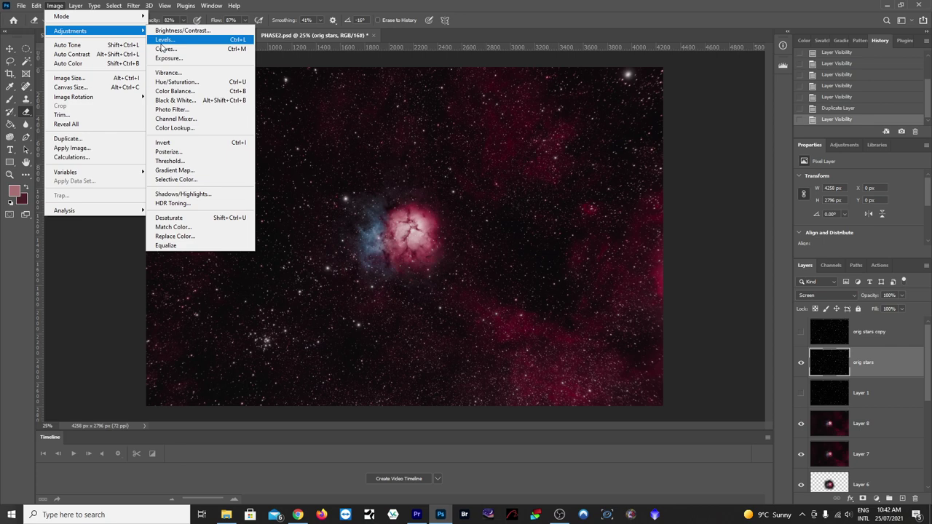
pyautogui.click(175, 55)
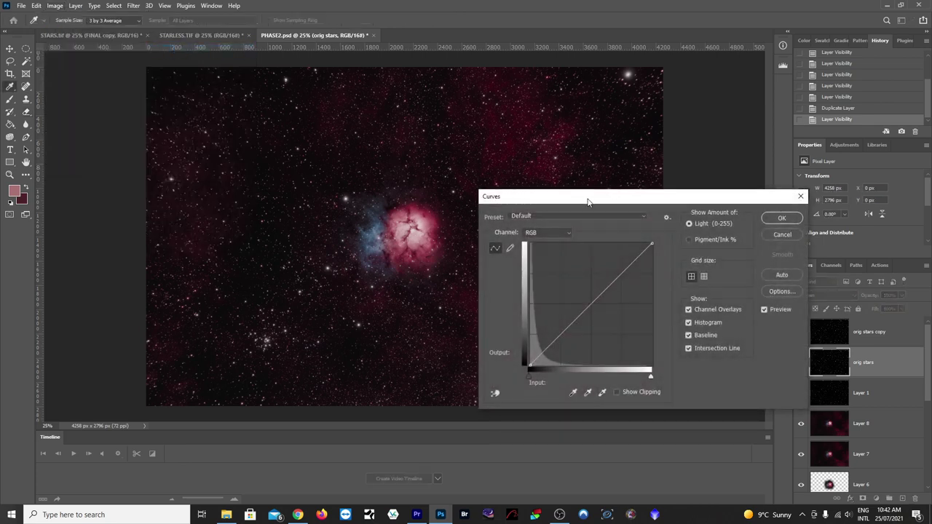
pyautogui.moveTo(588, 193); pyautogui.dragTo(600, 94)
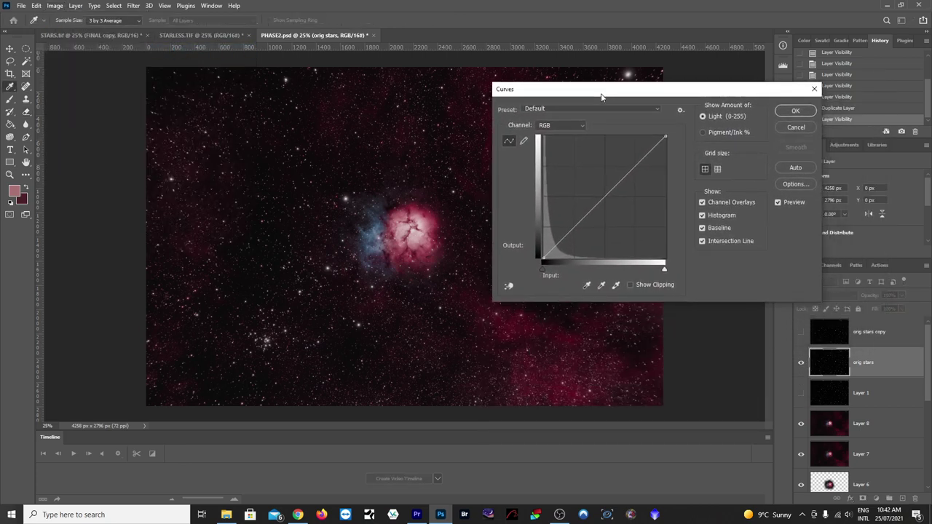
pyautogui.click(603, 195)
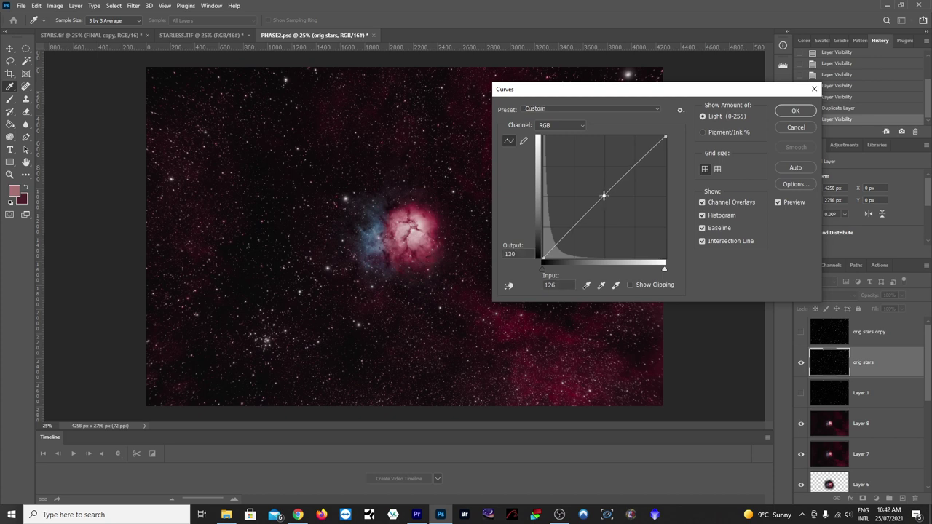
pyautogui.moveTo(603, 196); pyautogui.dragTo(619, 216)
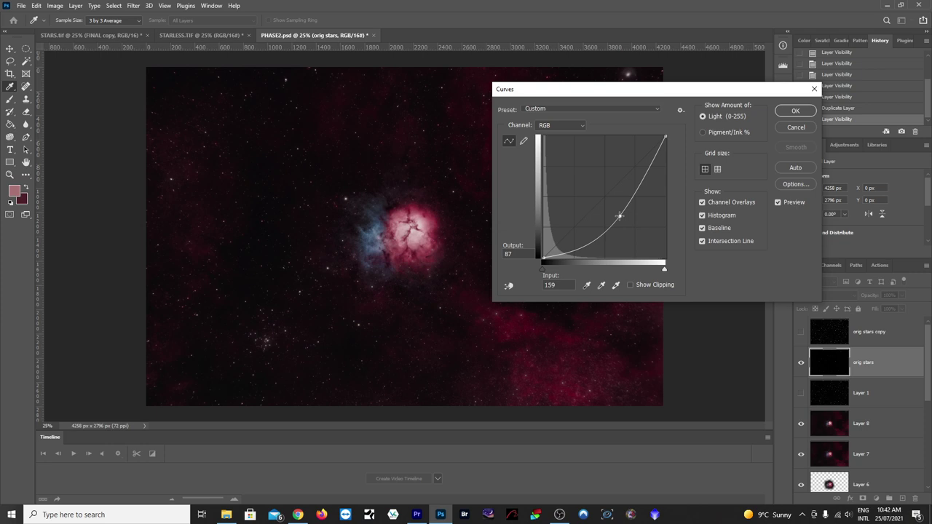
pyautogui.moveTo(618, 215)
pyautogui.mouseDown()
pyautogui.moveTo(606, 196)
pyautogui.moveTo(612, 203)
pyautogui.mouseUp()
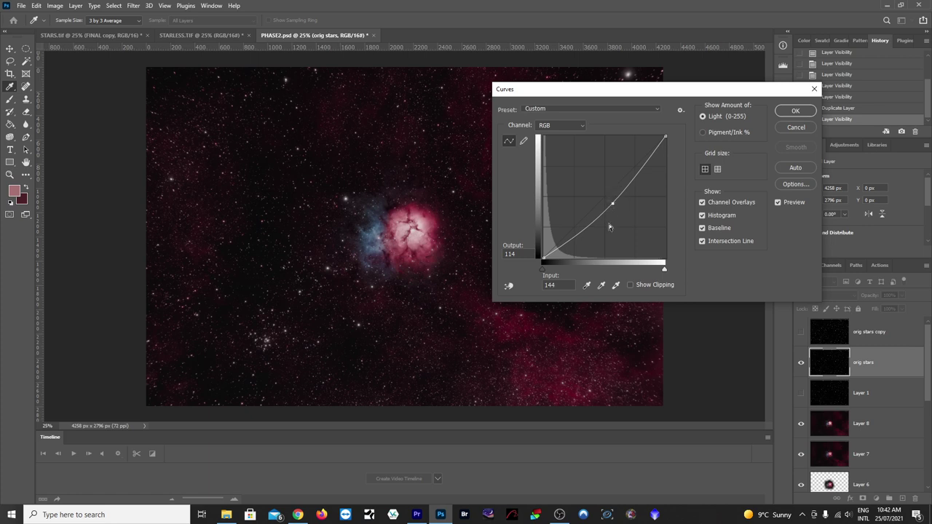
pyautogui.click(795, 127)
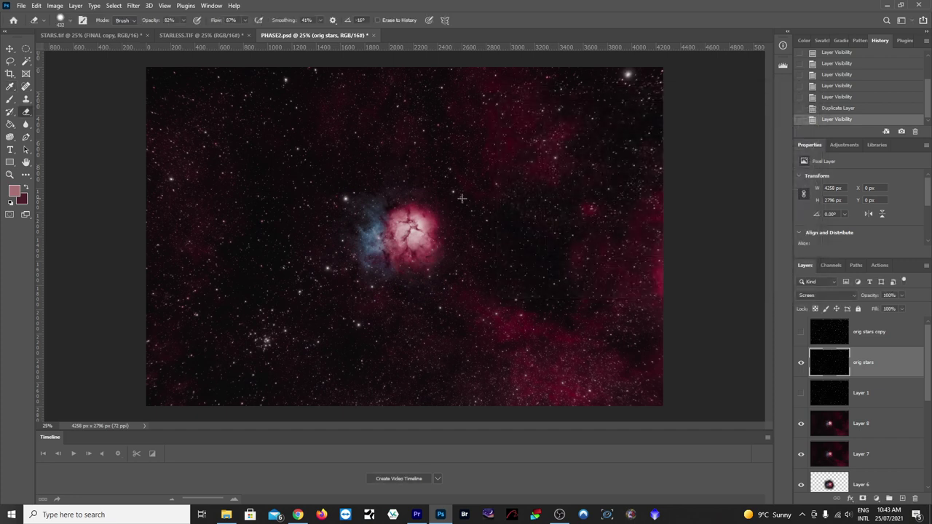